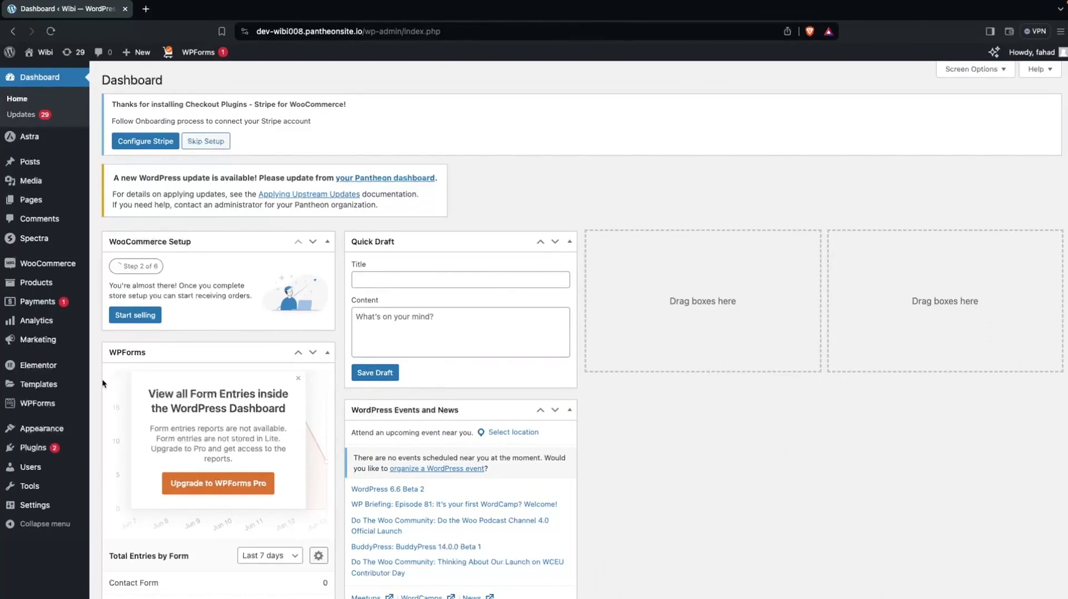
- Search Add Plugins for 'Shoplentor', then install and activate the ShopLentor plugin
mouse_move(33, 447)
left_click(157, 468)
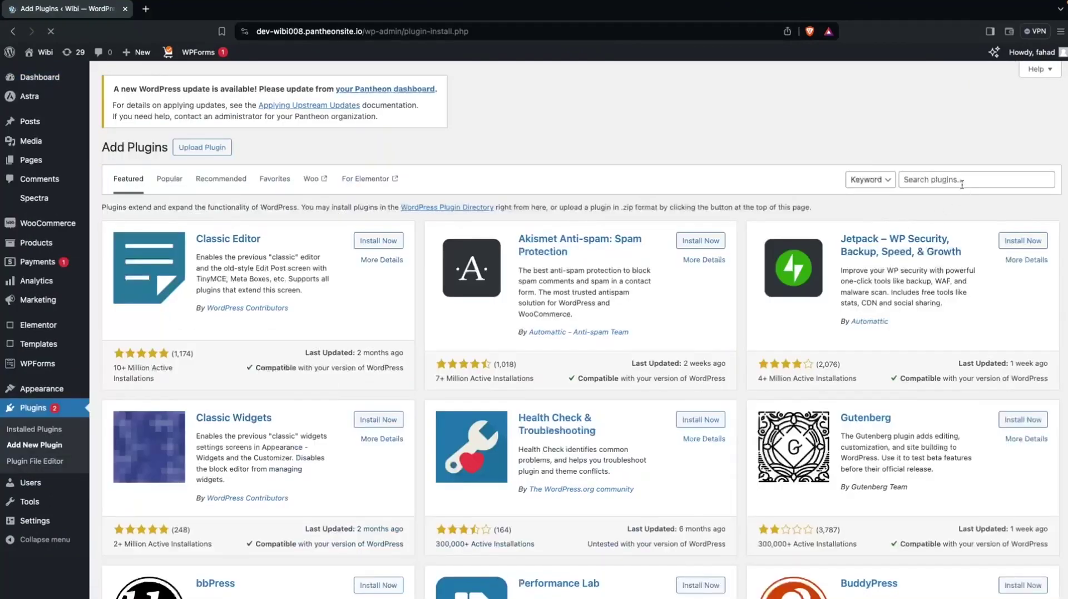
left_click(961, 180)
type("Shoplentor")
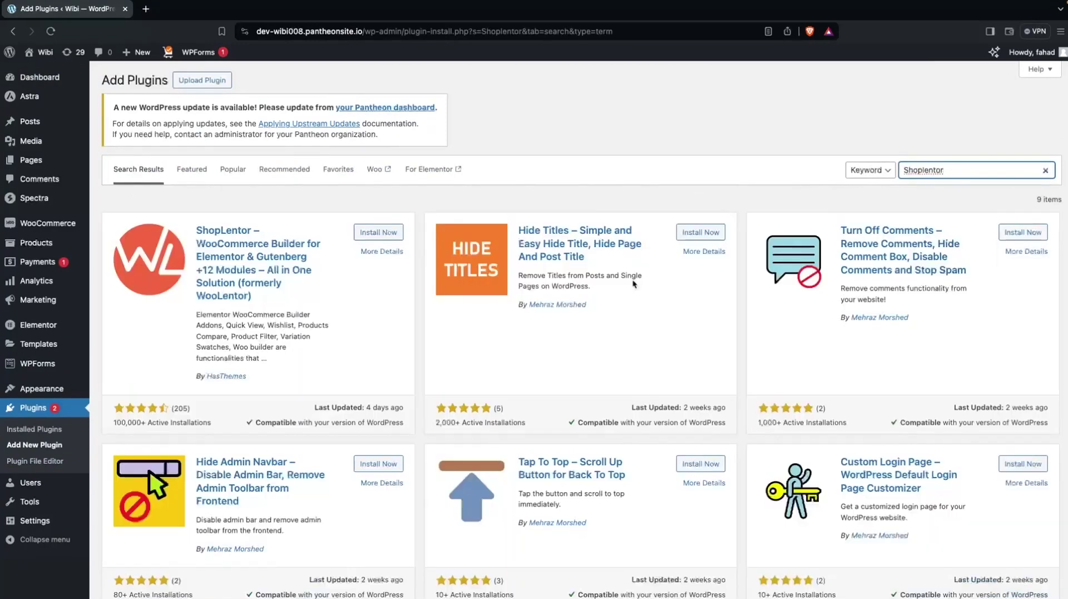
left_click(382, 237)
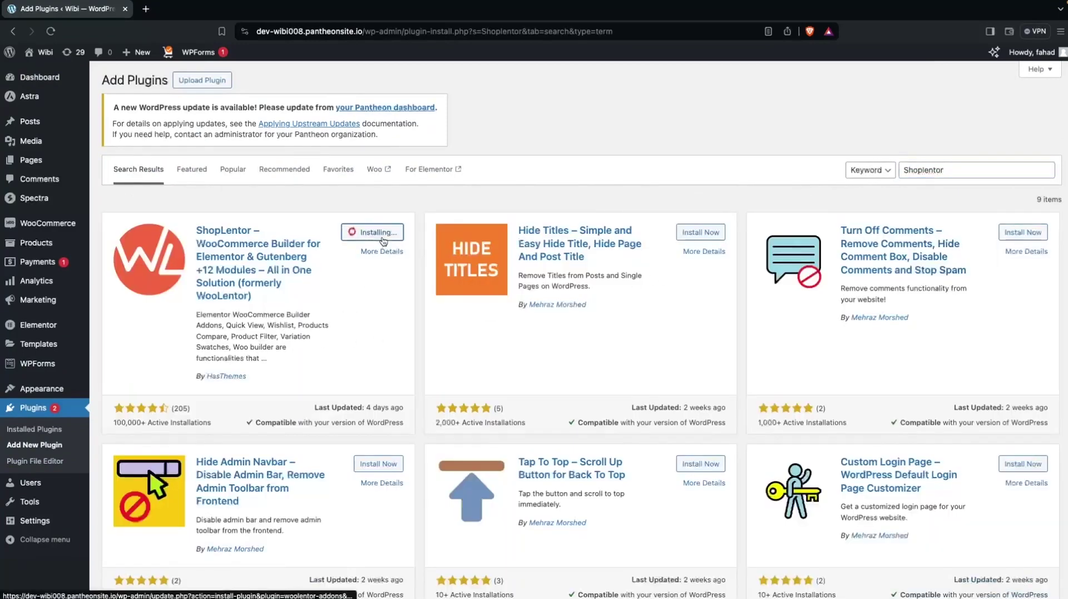
left_click(398, 235)
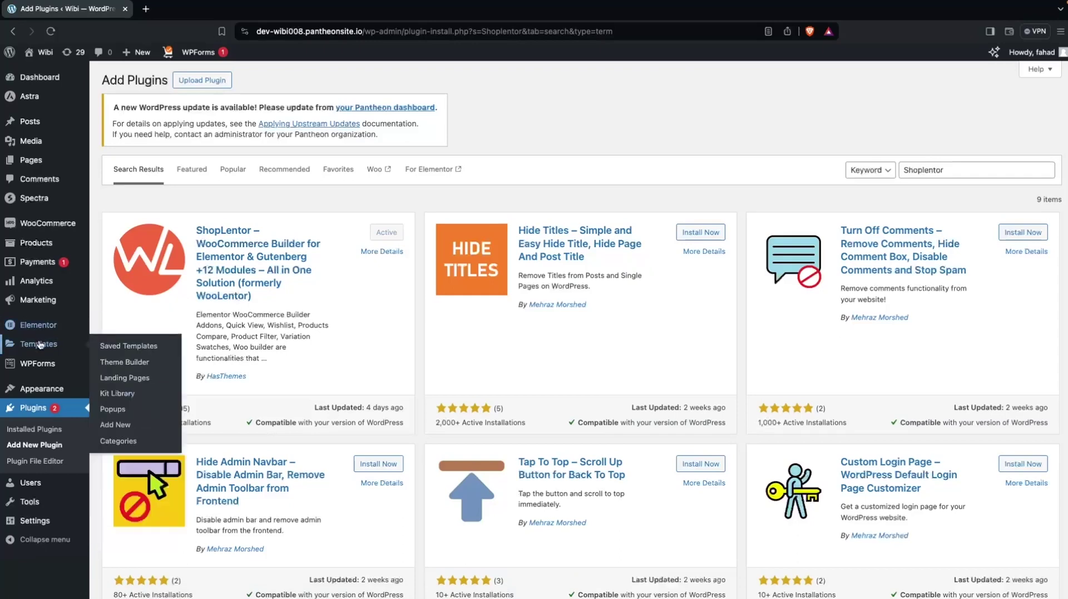
- Create a Page-type saved template named 'New Product Page' and open it in Elementor
left_click(40, 345)
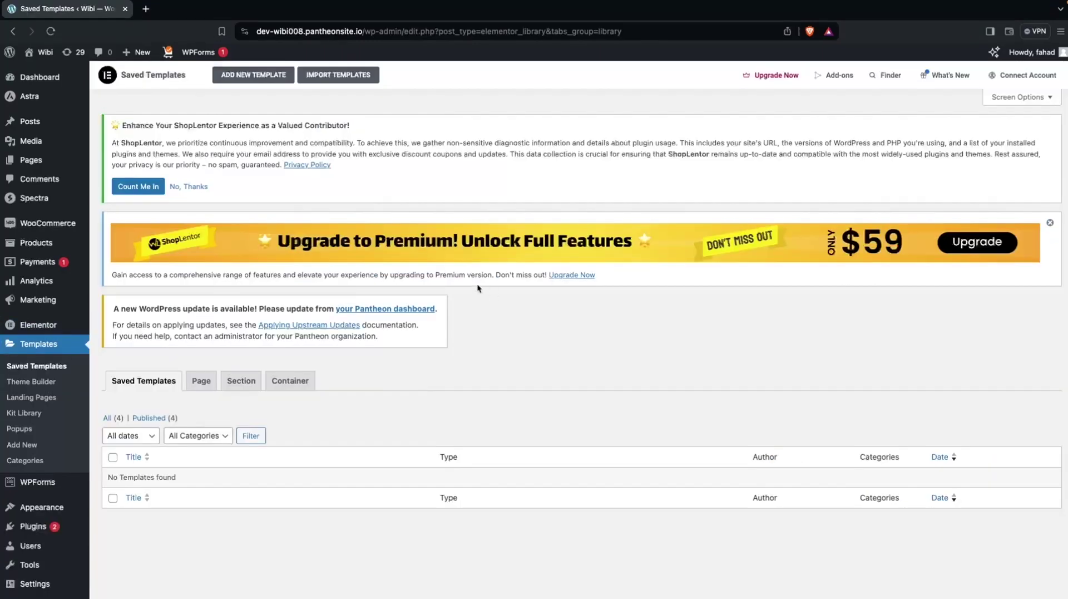
left_click(291, 78)
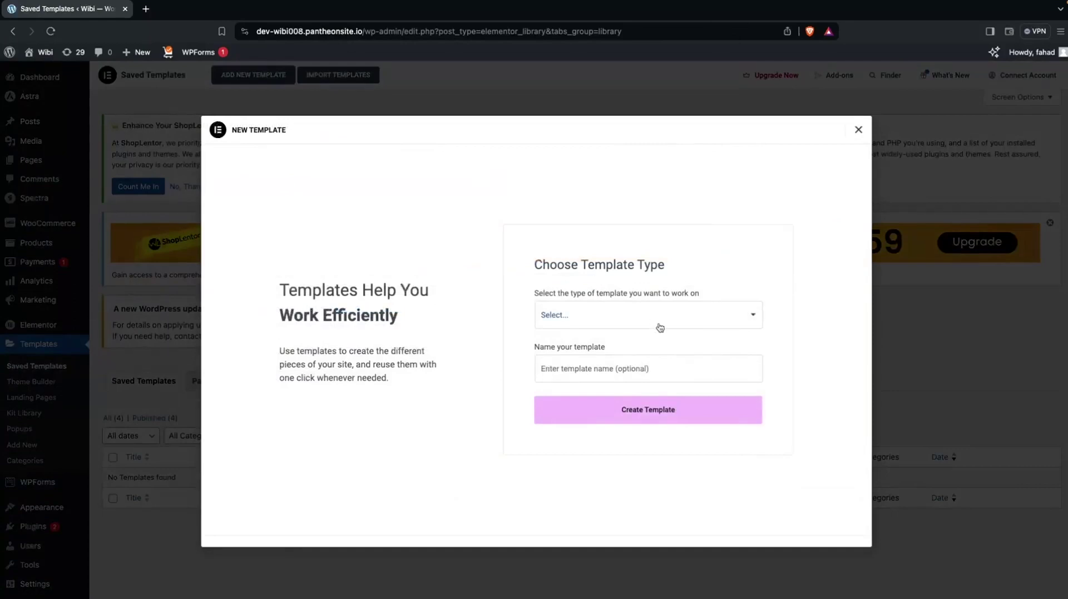
left_click(660, 327)
left_click(576, 353)
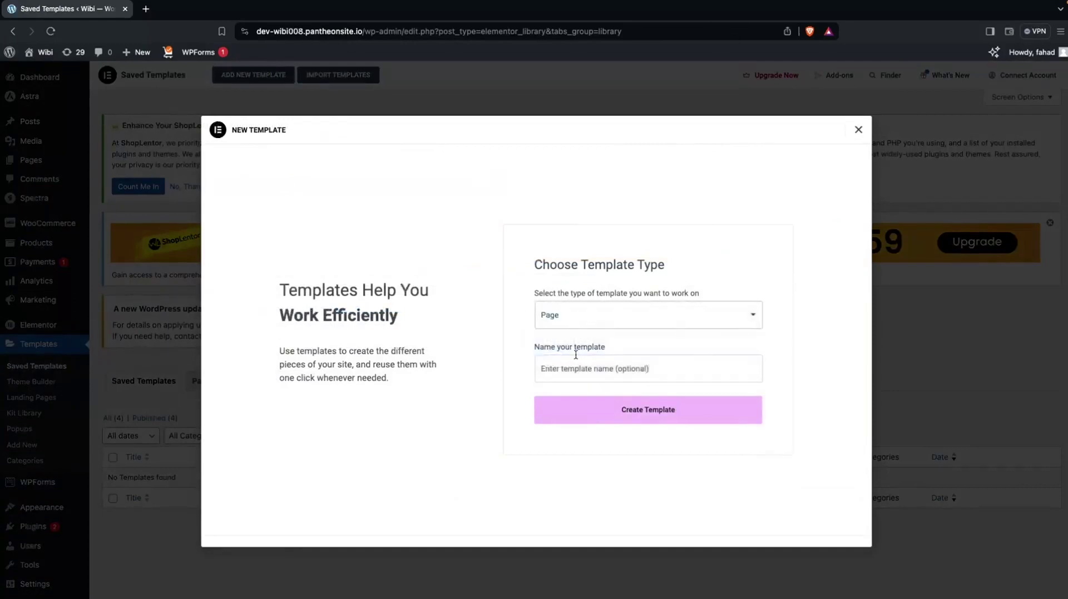
left_click(581, 368)
type("N")
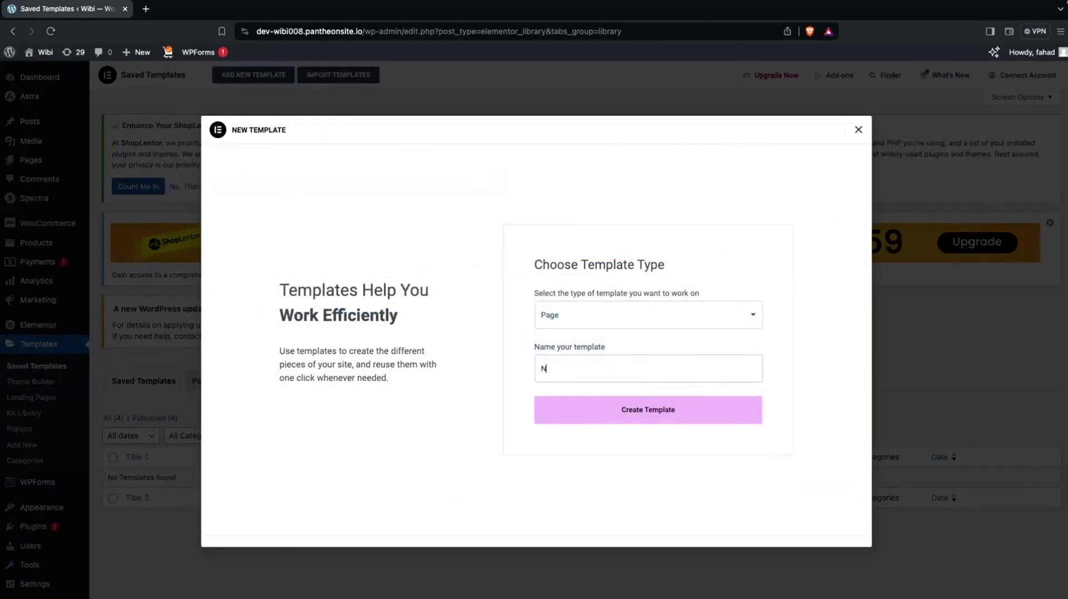
type("ew Product Page")
left_click(607, 408)
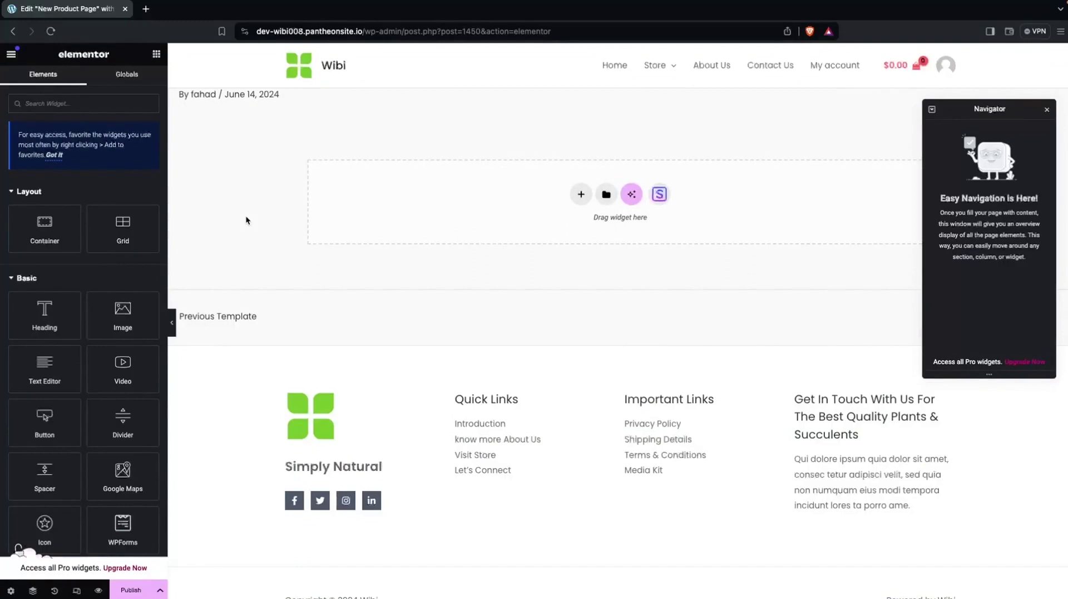
- Add the WL: Product title widget showing 'Money Plant' and centre-align it
left_click(103, 99)
type("wl")
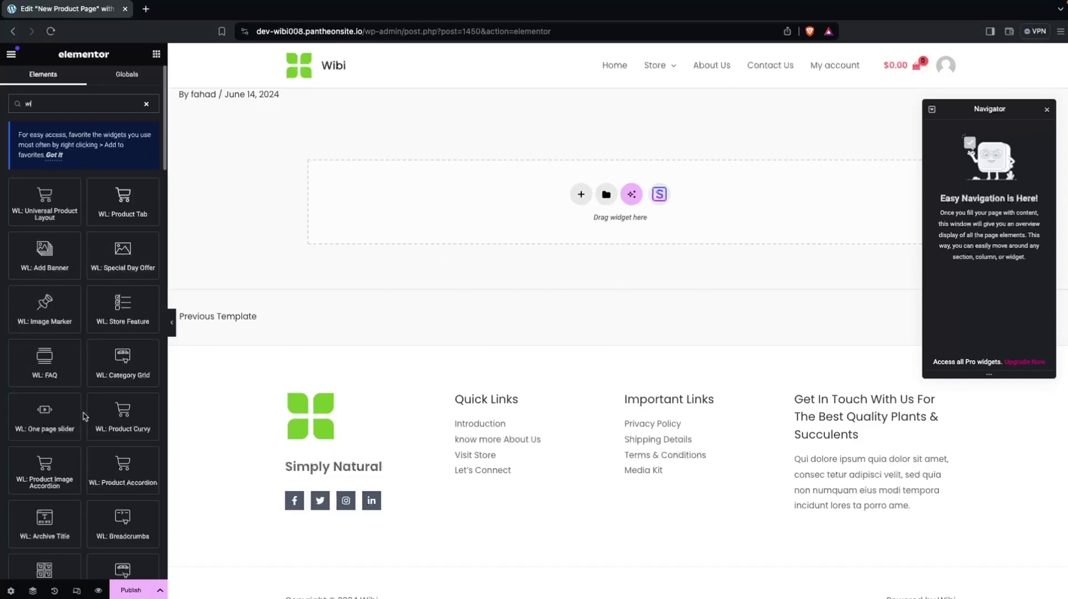
type(": product ti")
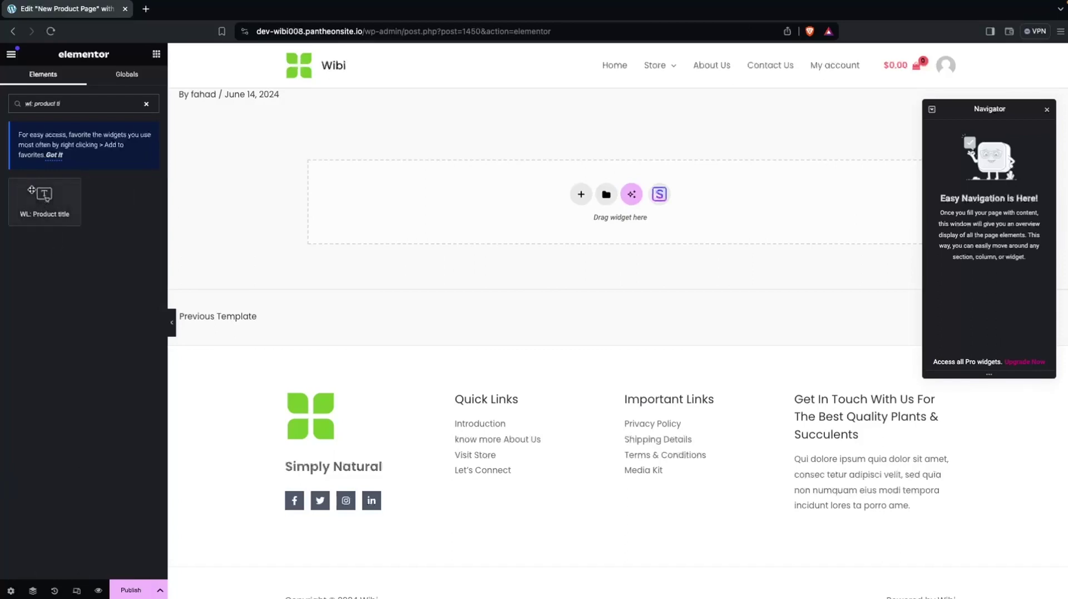
left_click_drag(36, 193, 592, 190)
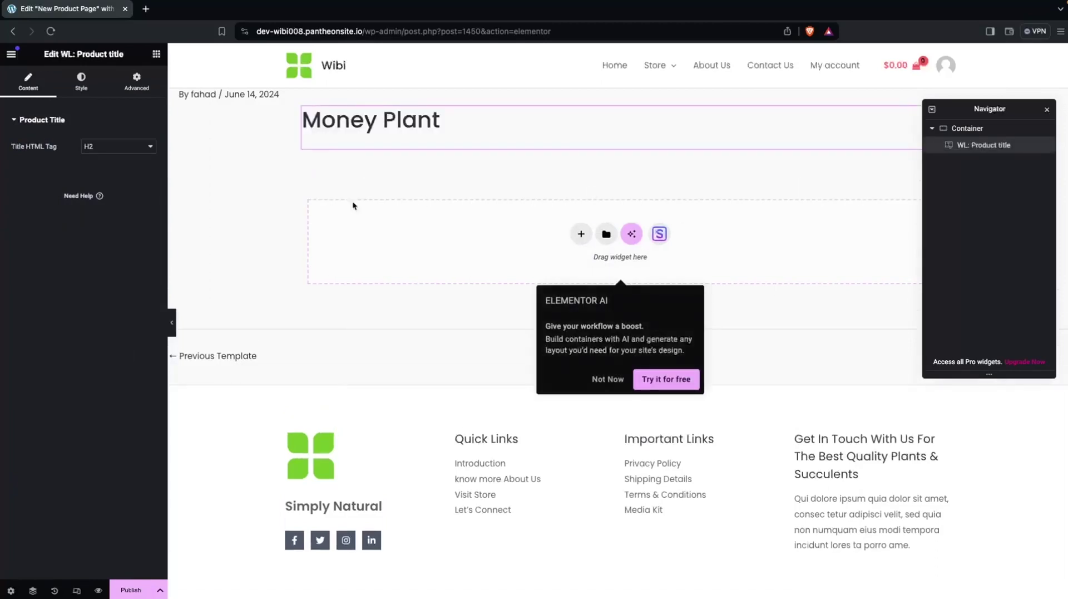
left_click(83, 80)
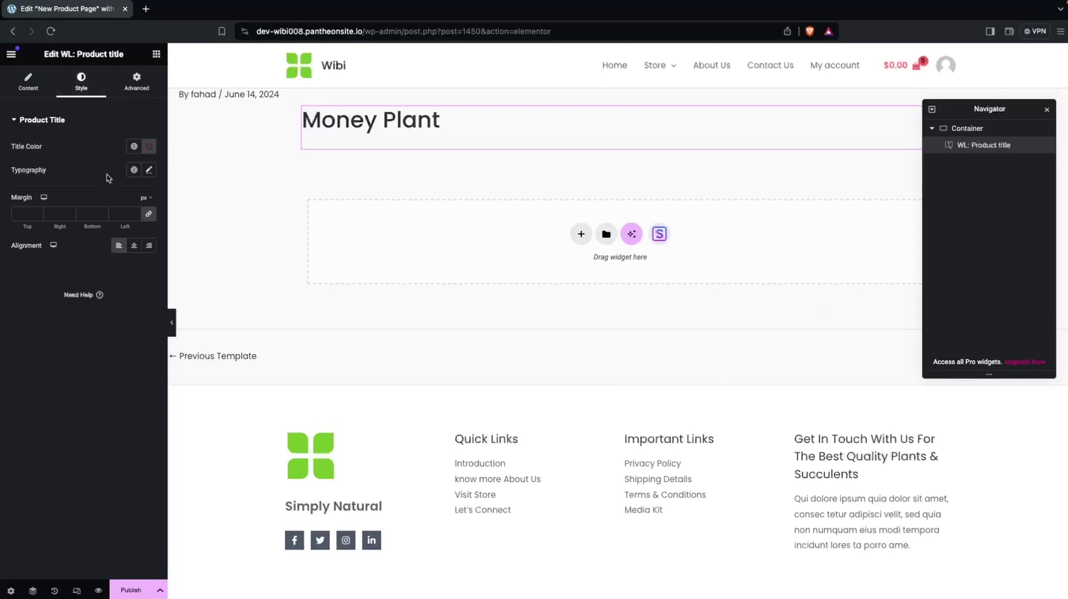
left_click(133, 245)
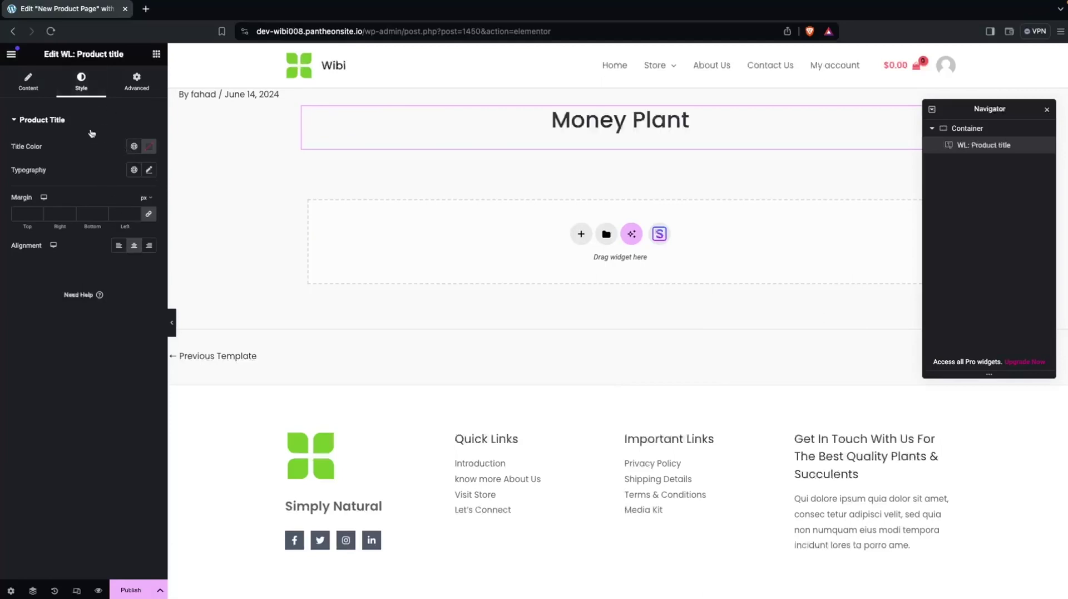
left_click(154, 55)
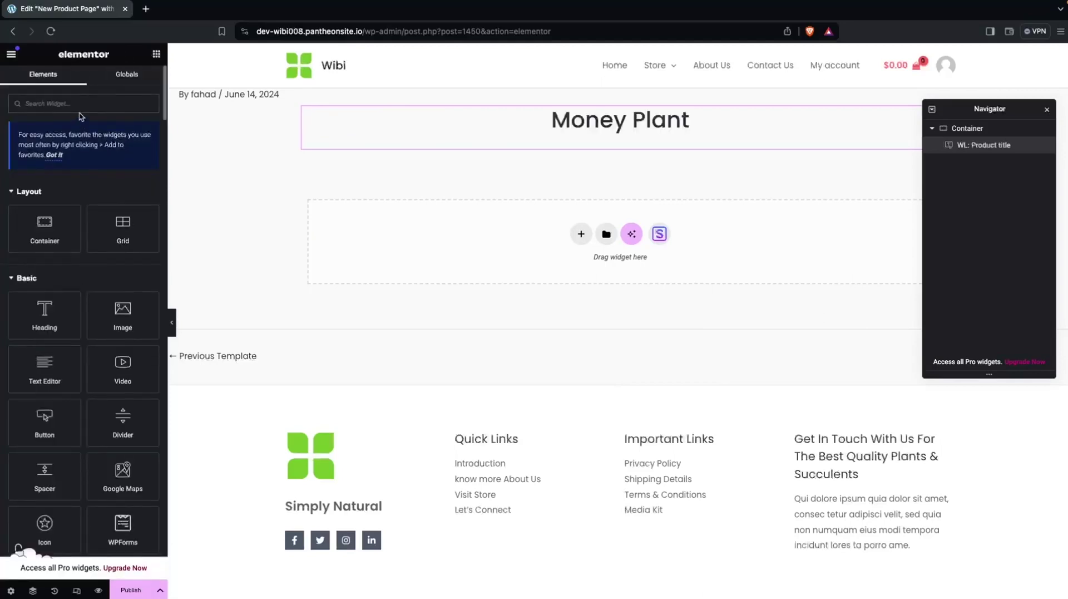
- Add the WL: Breadcrumbs widget below the title and centre-align it
type("bread")
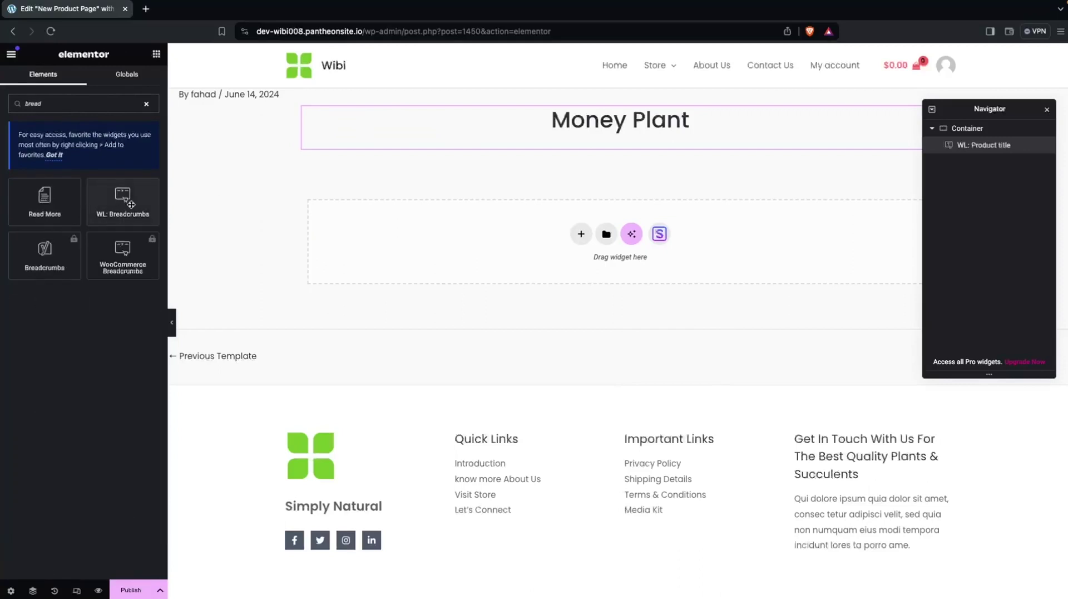
left_click_drag(130, 204, 625, 143)
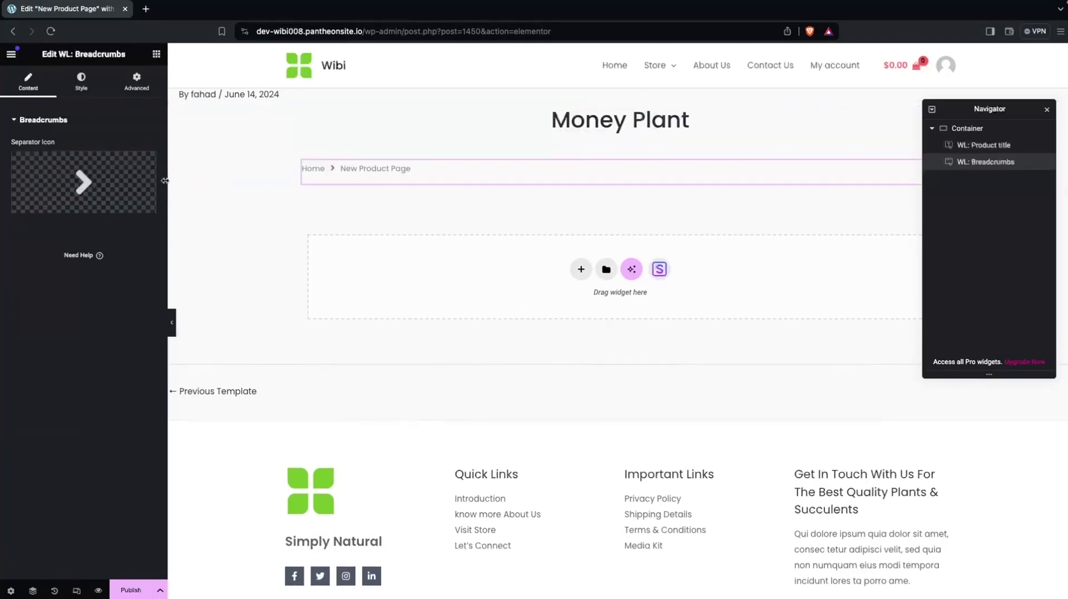
left_click(81, 82)
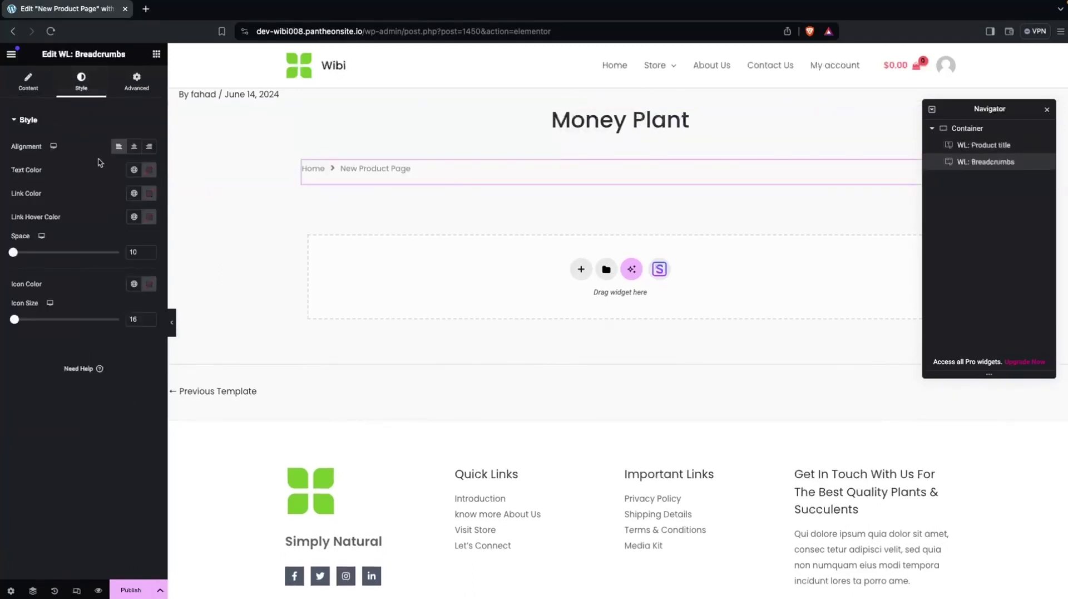
left_click(136, 147)
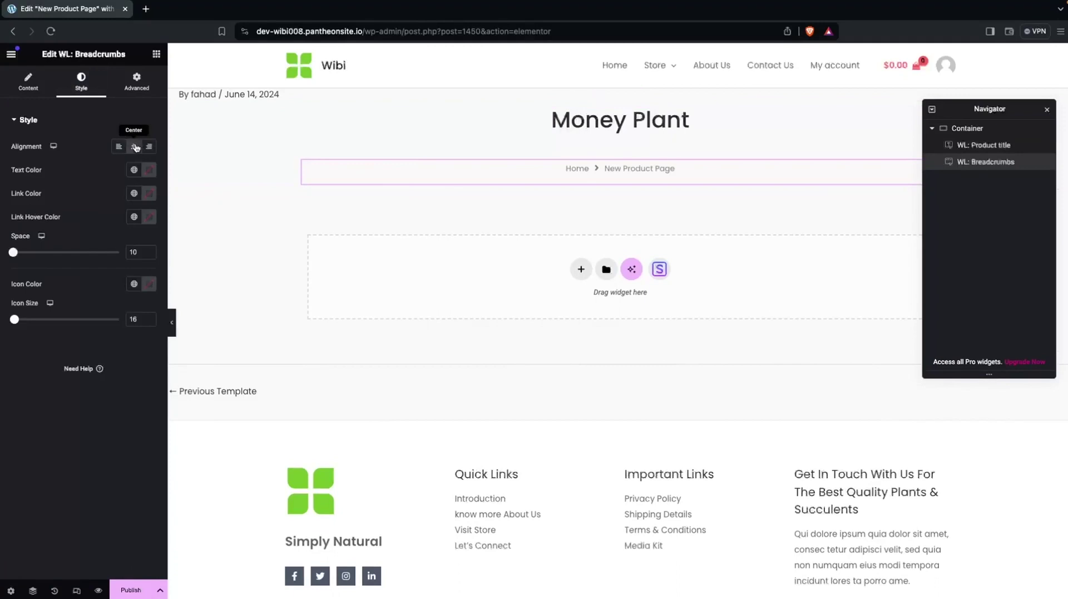
- Add the WL: Product Image widget below the breadcrumbs
left_click(156, 54)
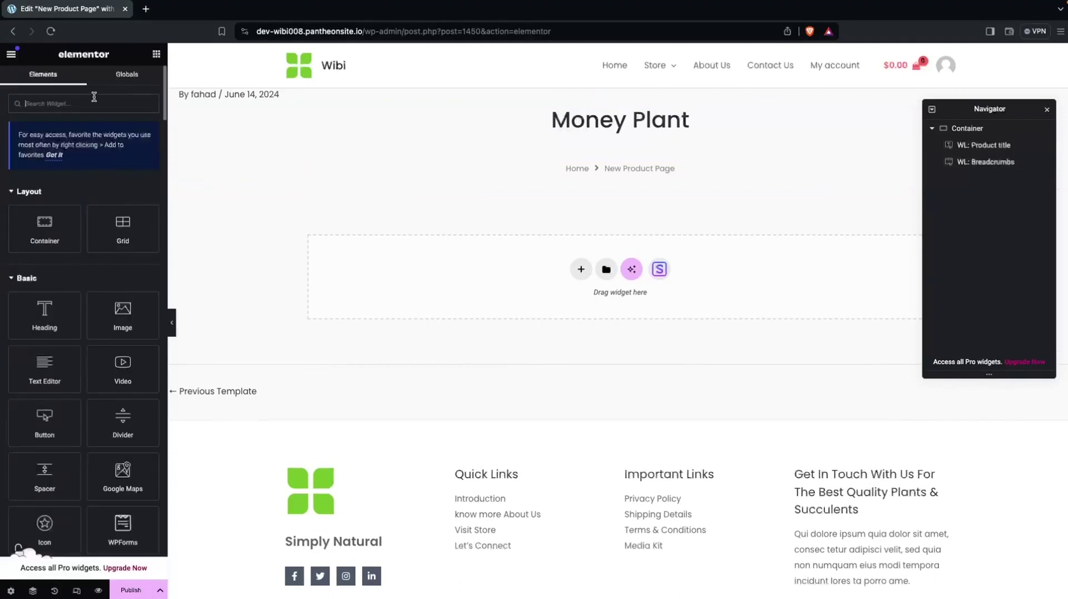
type("Product Image")
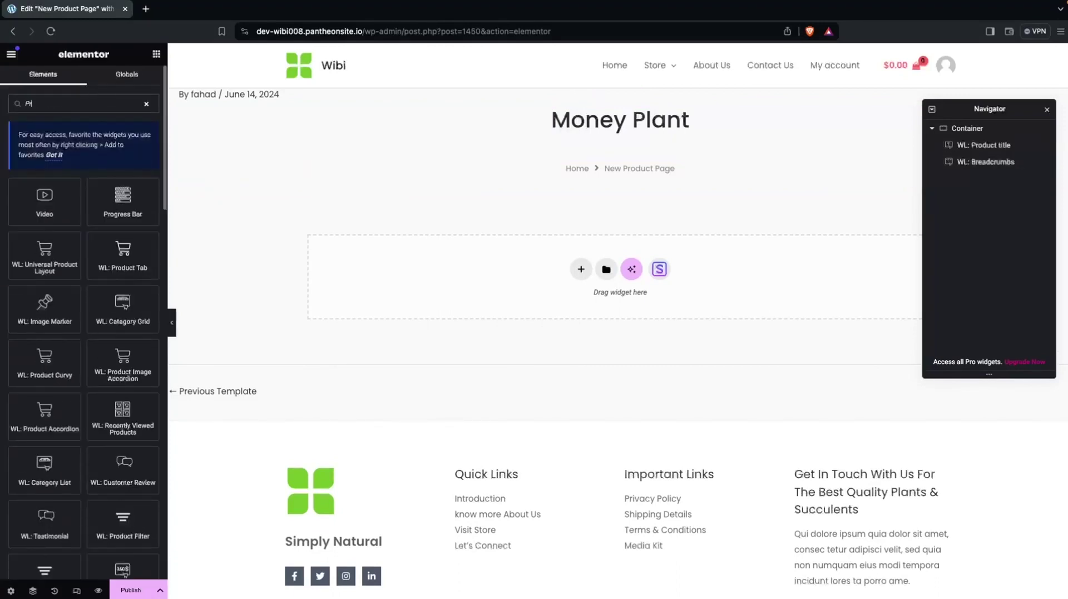
left_click_drag(118, 205, 611, 182)
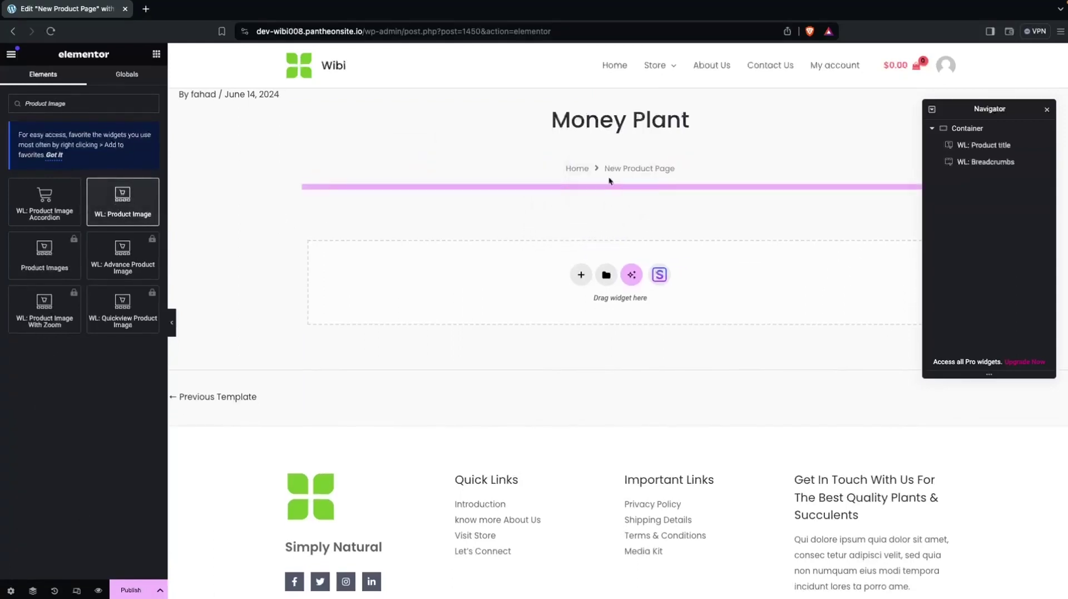
- Give the product image a 50% custom width and centre it with Align Self
scroll(535, 379, "down", 6)
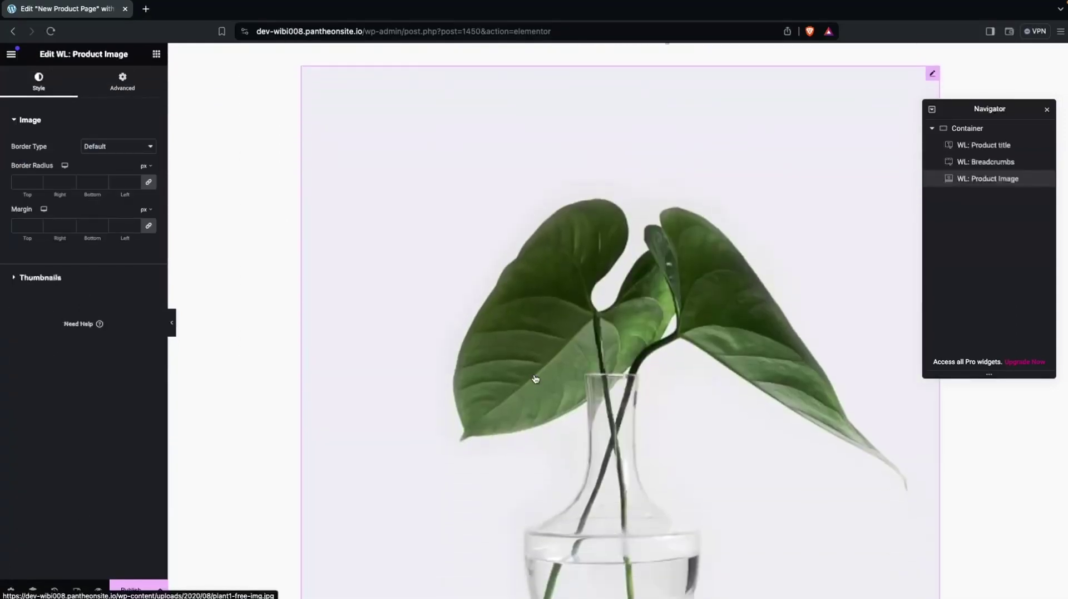
scroll(535, 379, "up", 8)
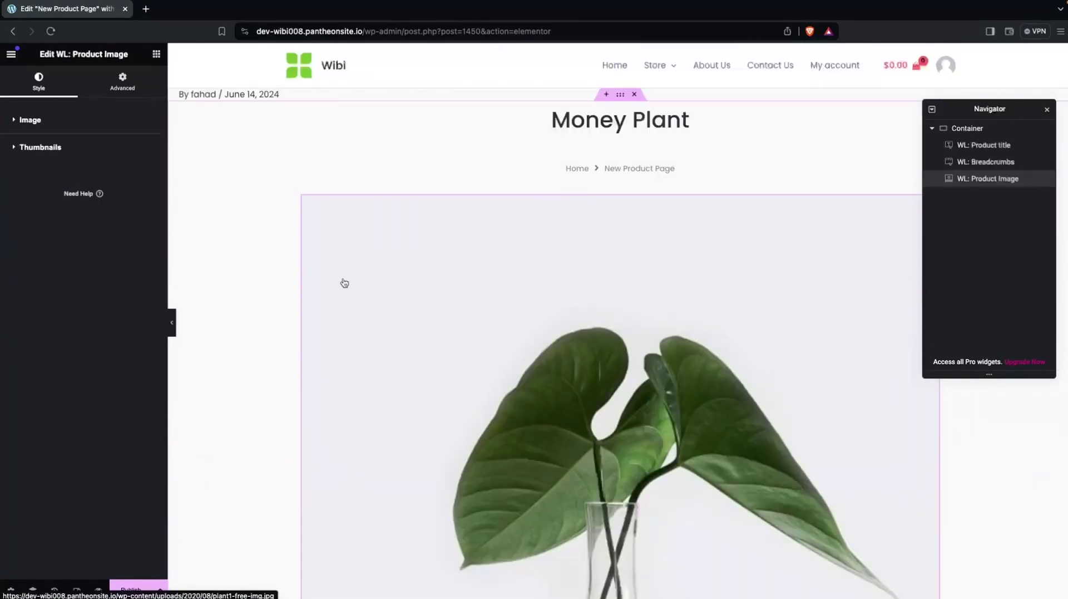
scroll(345, 283, "down", 6)
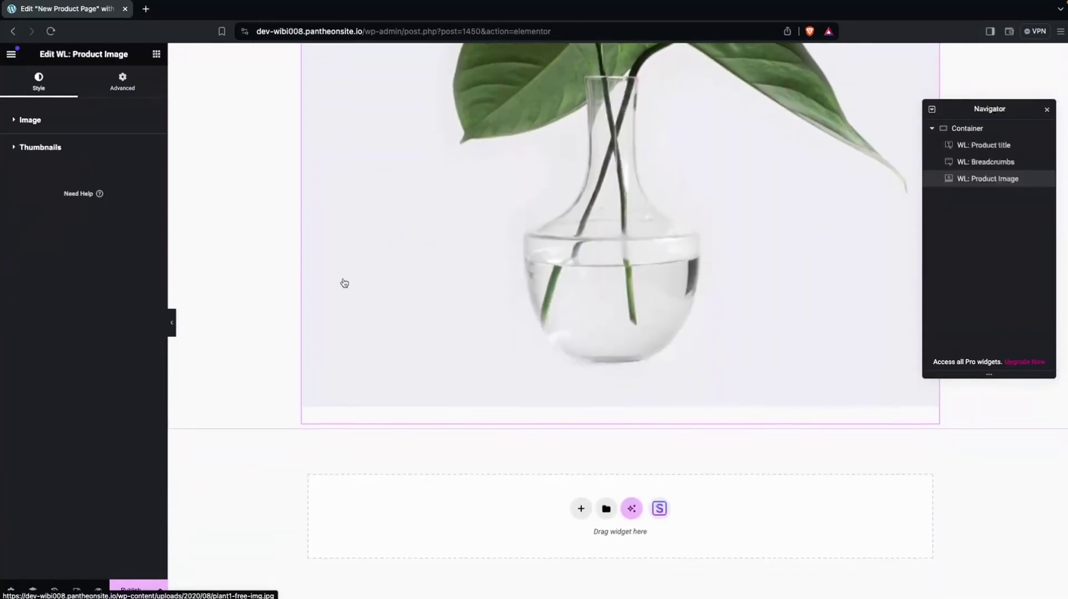
scroll(344, 283, "up", 6)
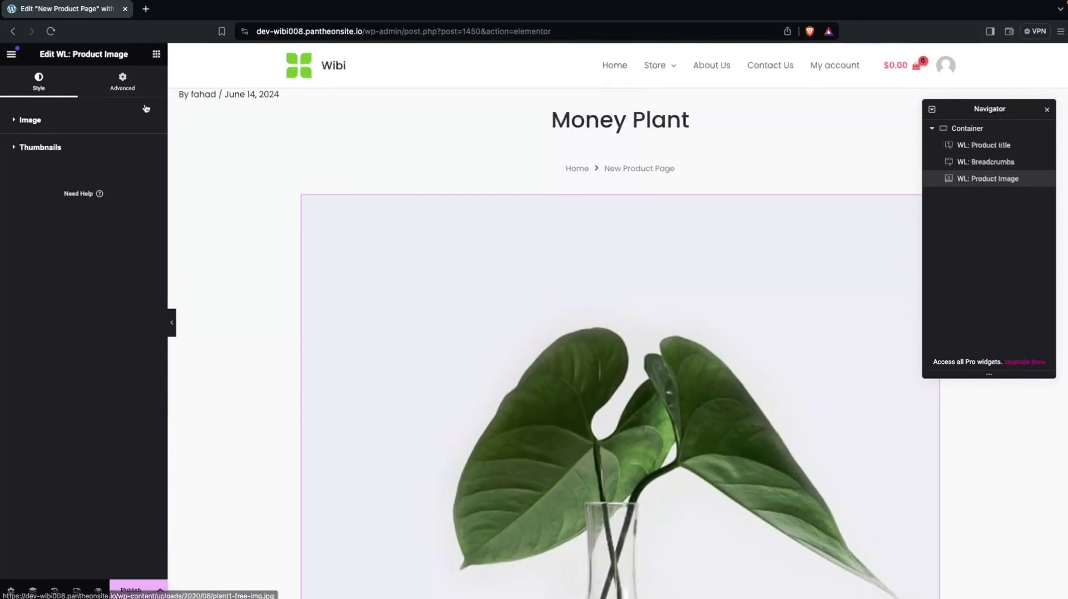
left_click(118, 90)
left_click(129, 233)
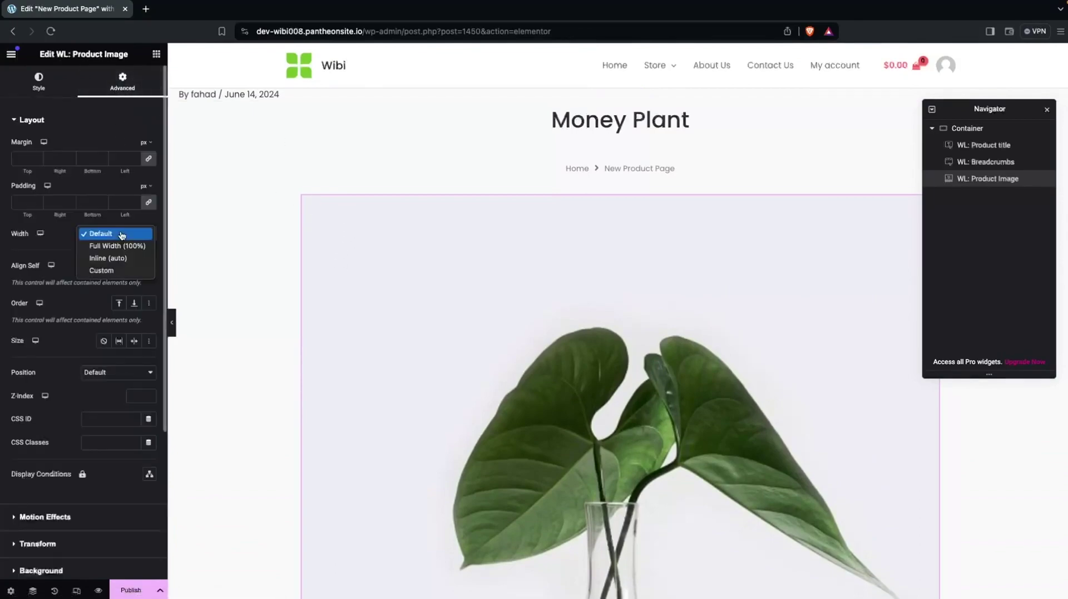
left_click(106, 270)
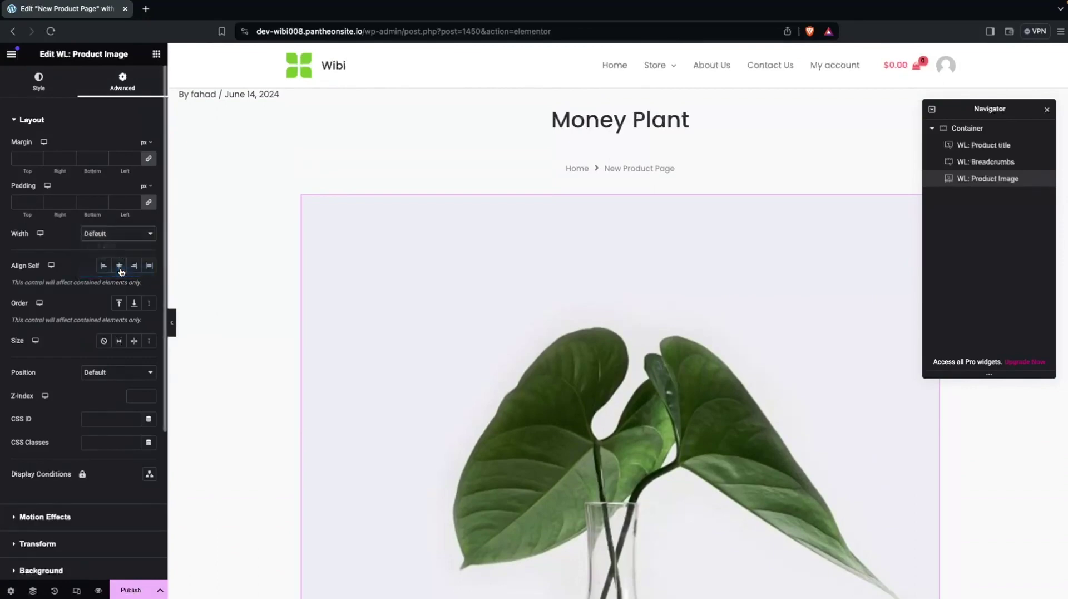
left_click_drag(11, 271, 66, 281)
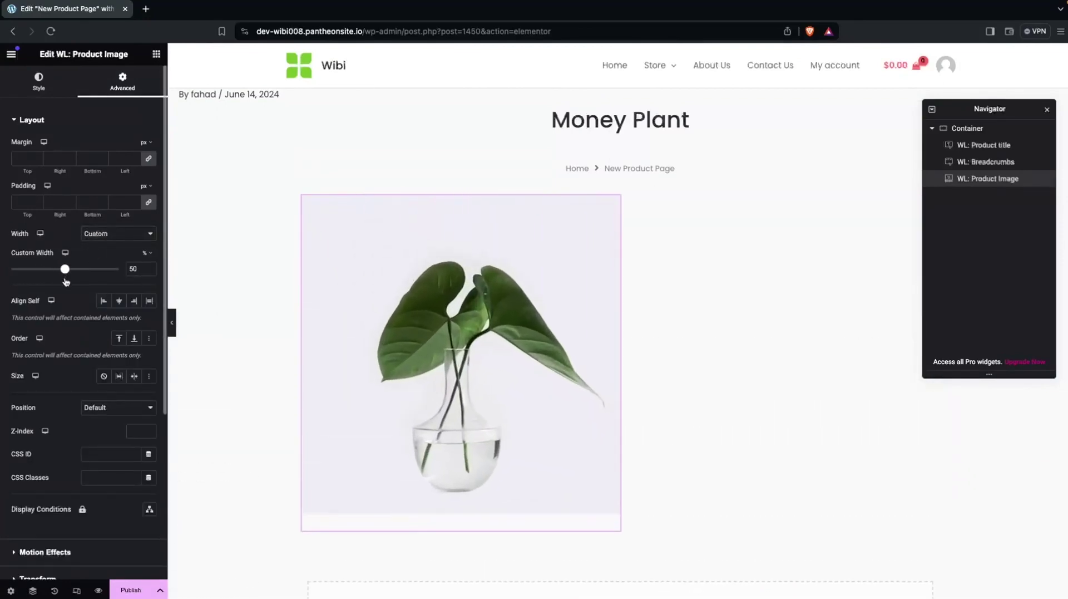
left_click(119, 303)
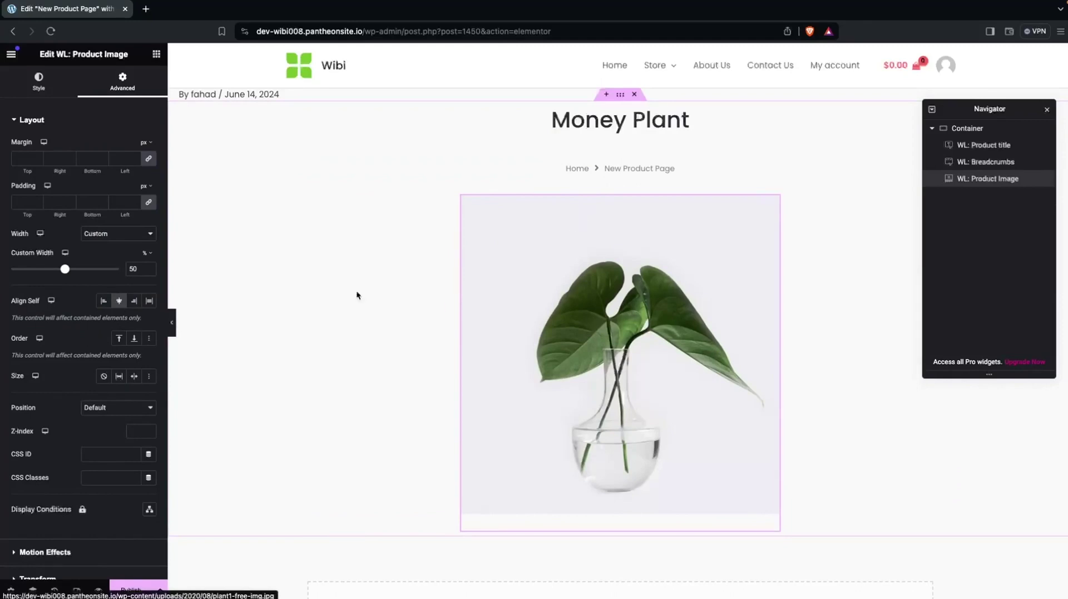
- Add the WL: Add To cart widget below the product image
left_click(156, 54)
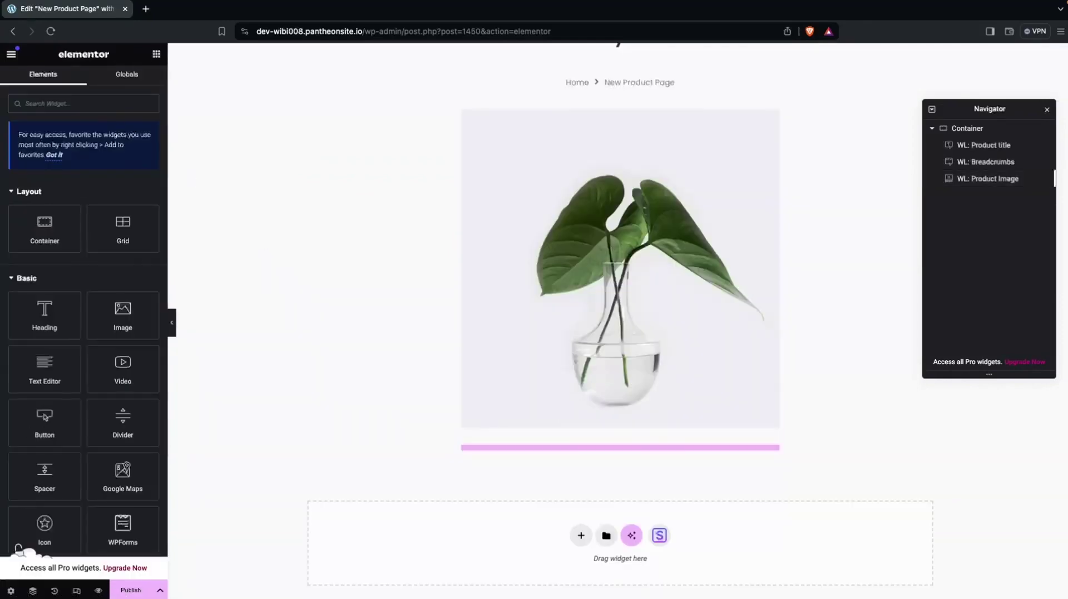
left_click(54, 108)
type("add")
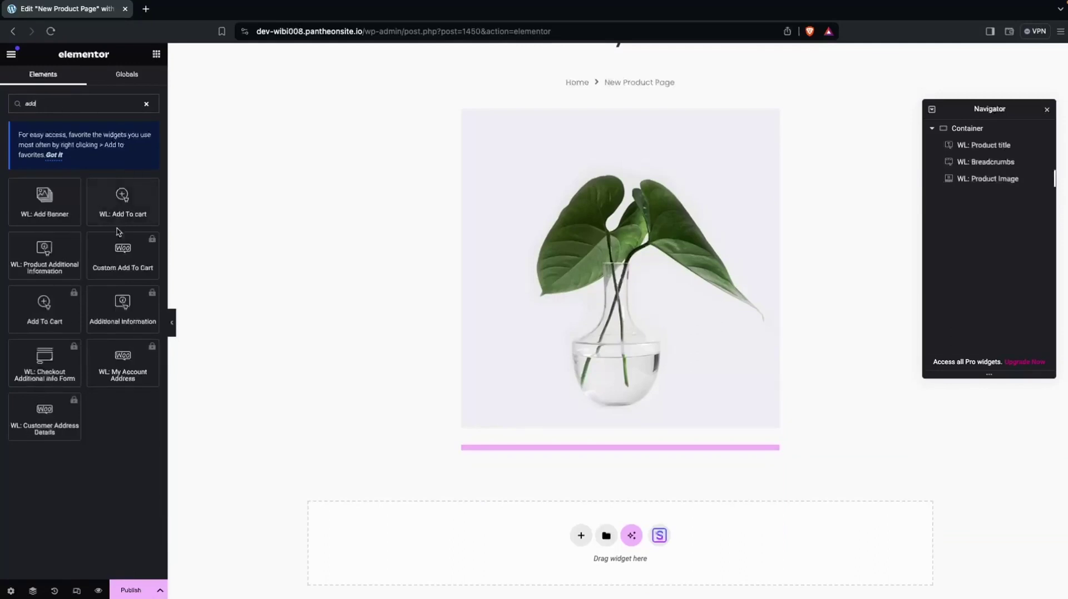
left_click_drag(119, 214, 614, 438)
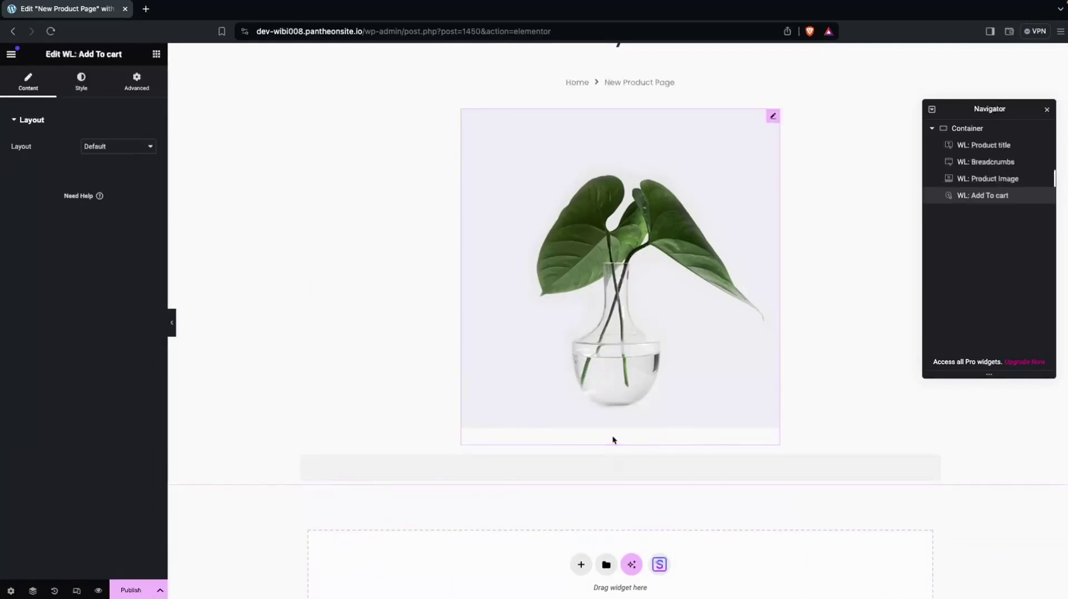
- Set the add-to-cart widget's layout to Layout Three
left_click(102, 144)
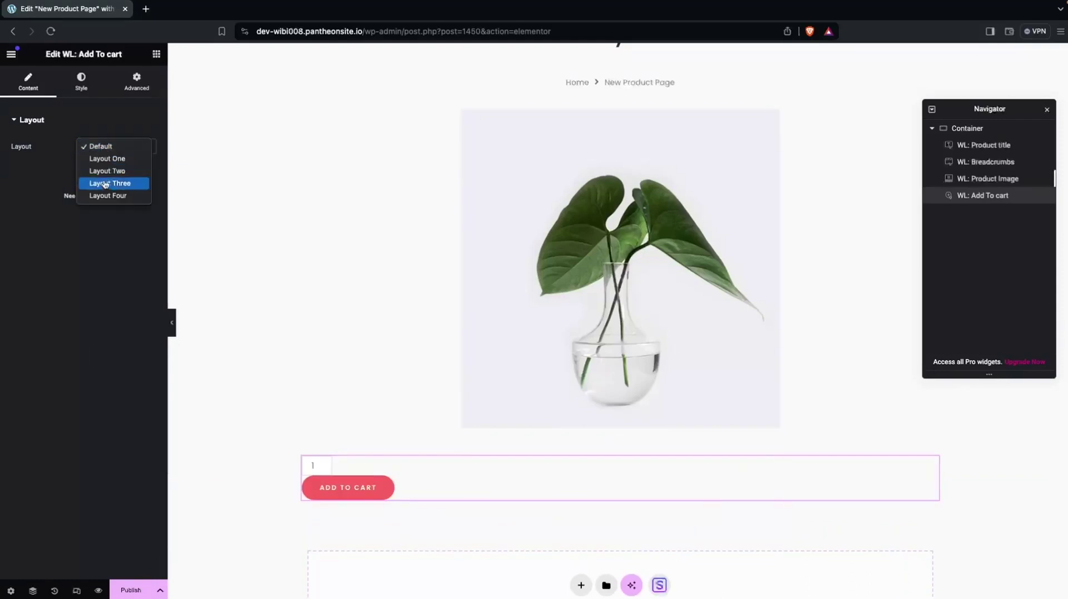
left_click(106, 184)
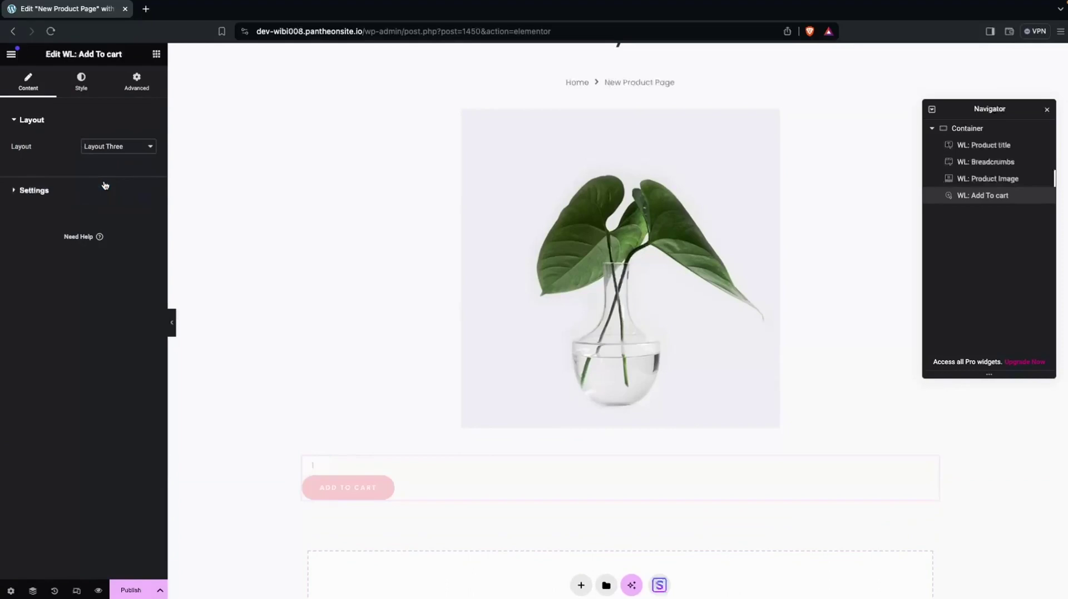
left_click(140, 147)
left_click(116, 134)
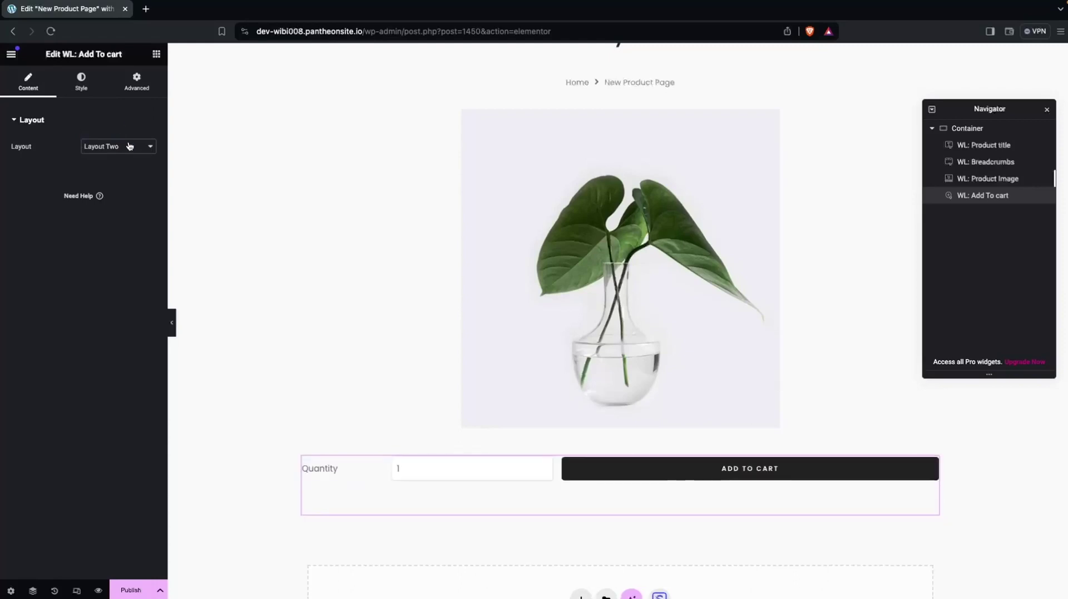
left_click(128, 146)
left_click(120, 172)
left_click(131, 152)
left_click(121, 134)
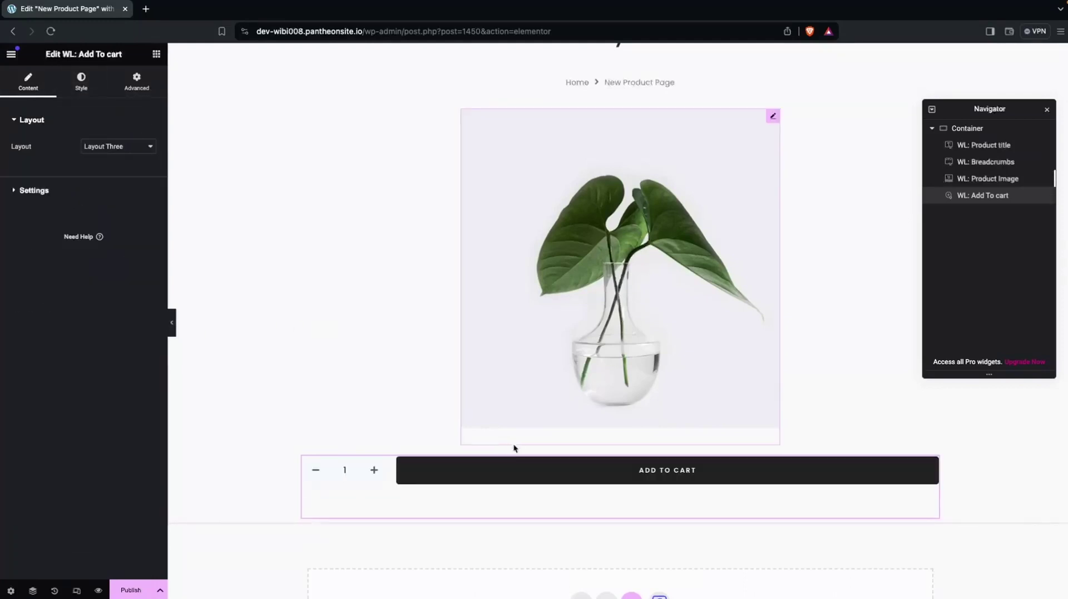
- Narrow the add-to-cart widget to a 50% custom width
left_click(130, 90)
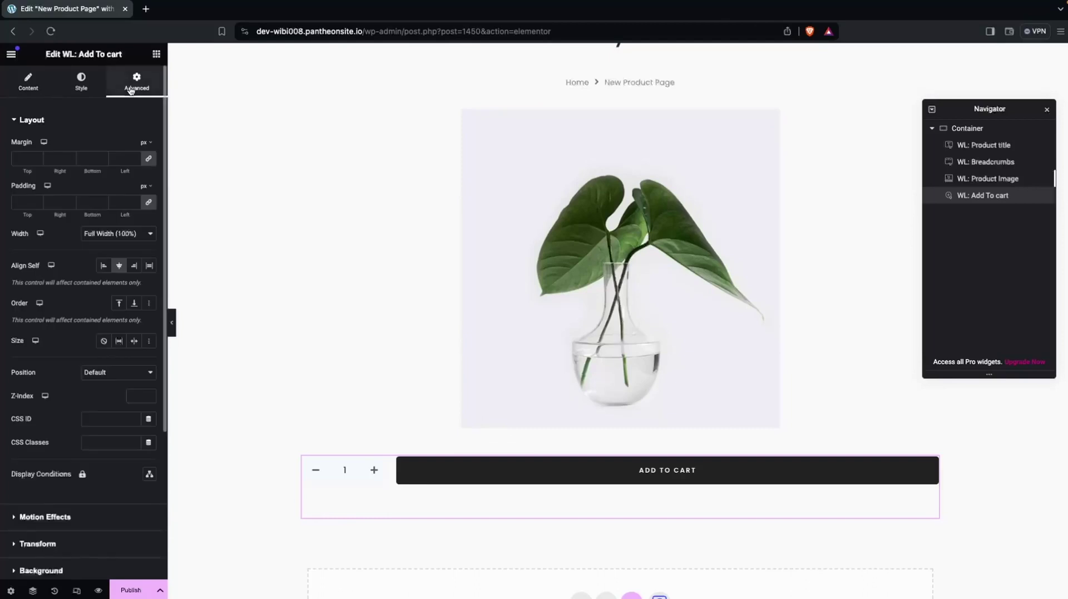
left_click(117, 233)
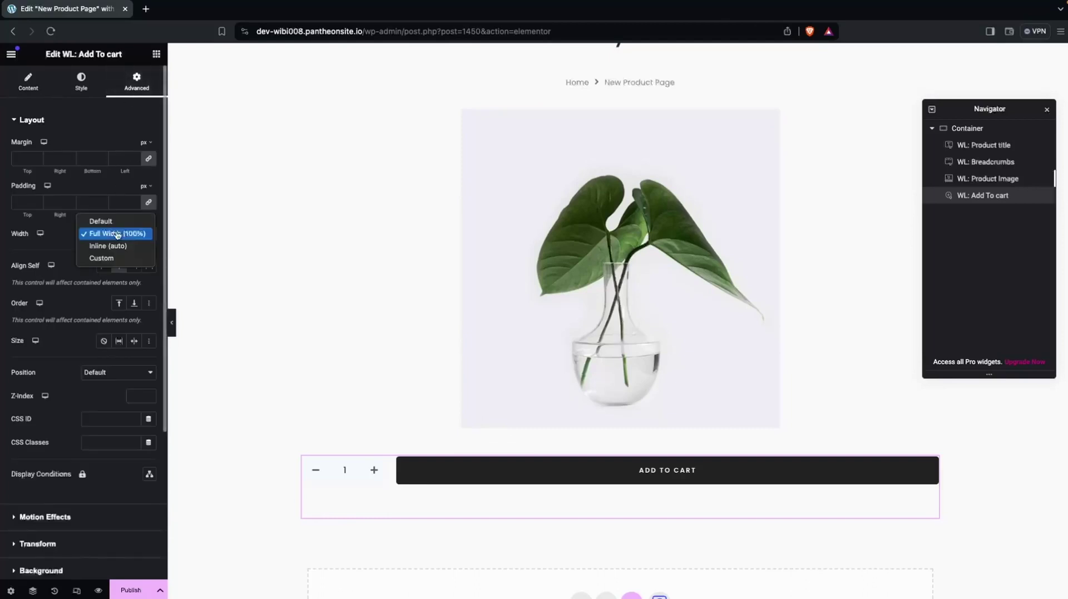
left_click(111, 259)
left_click_drag(112, 269, 65, 270)
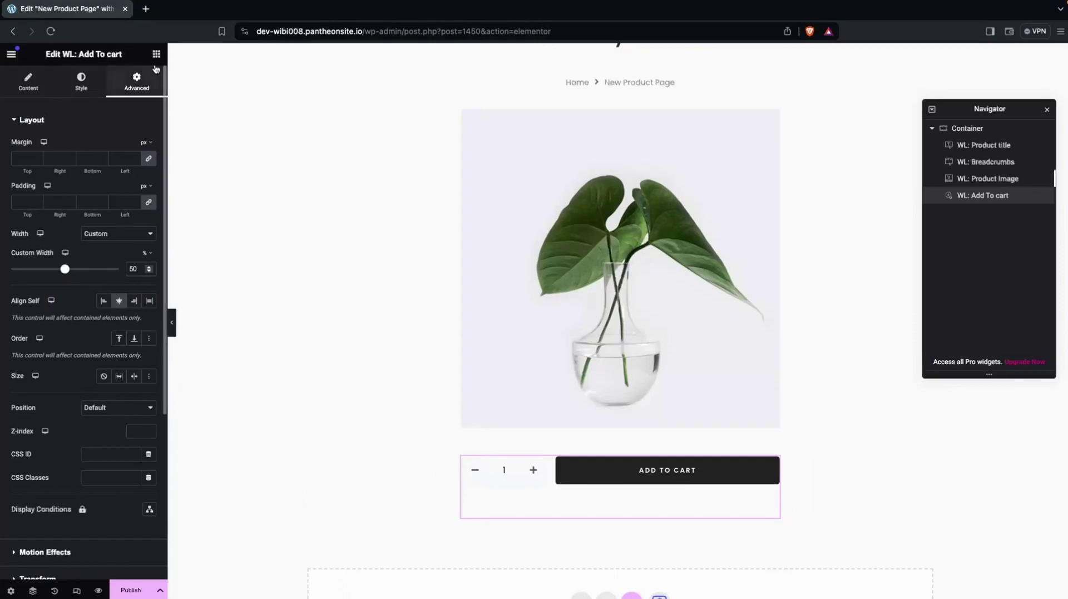
scroll(415, 373, "down", 1)
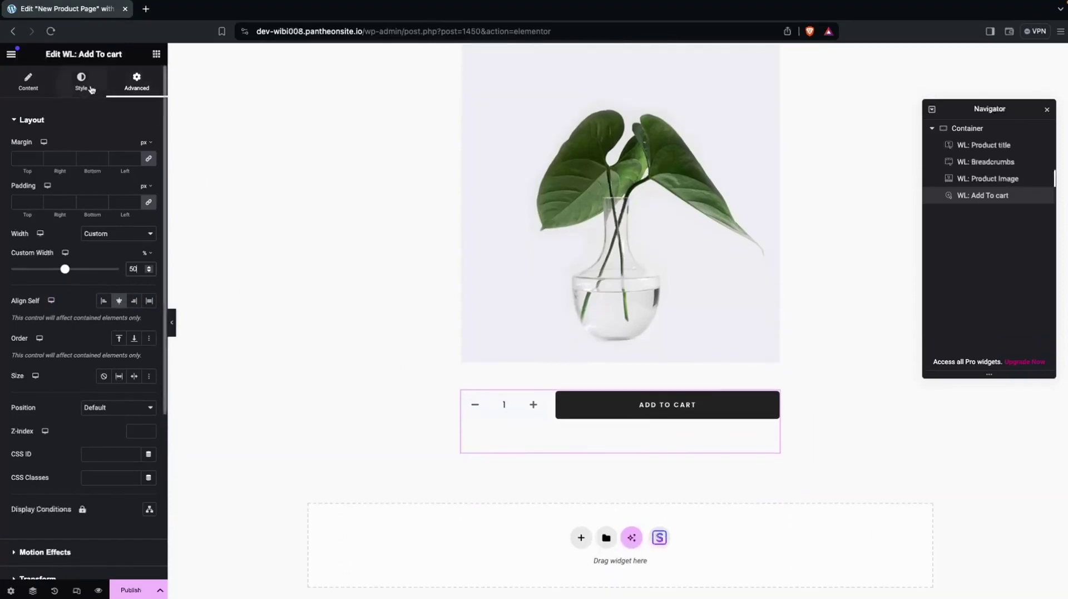
left_click(156, 53)
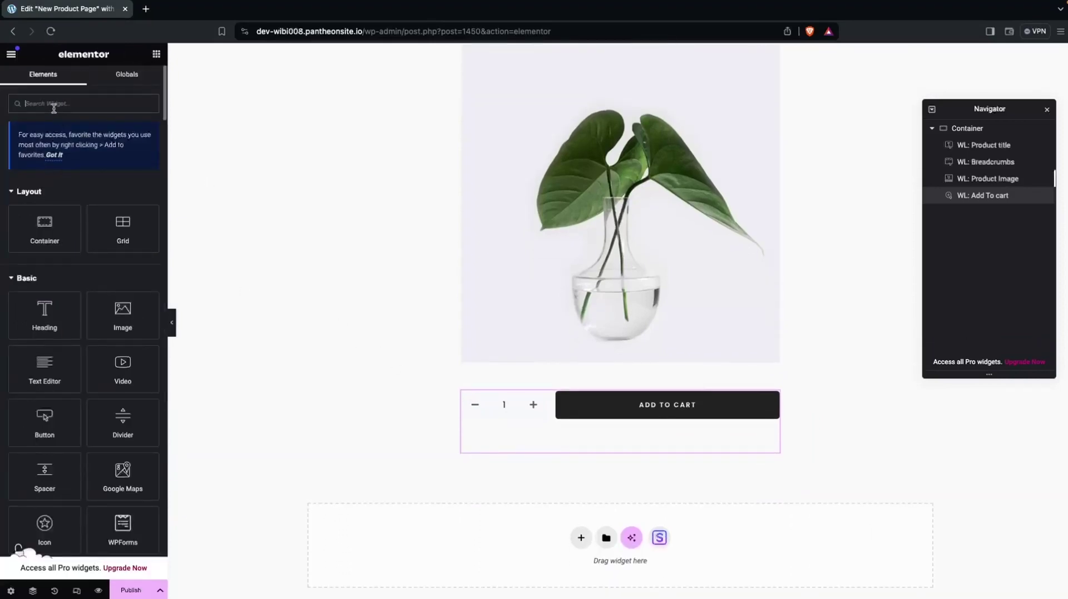
- Add the WL: Product Tab widget below the add-to-cart block, showing four products
type("tab")
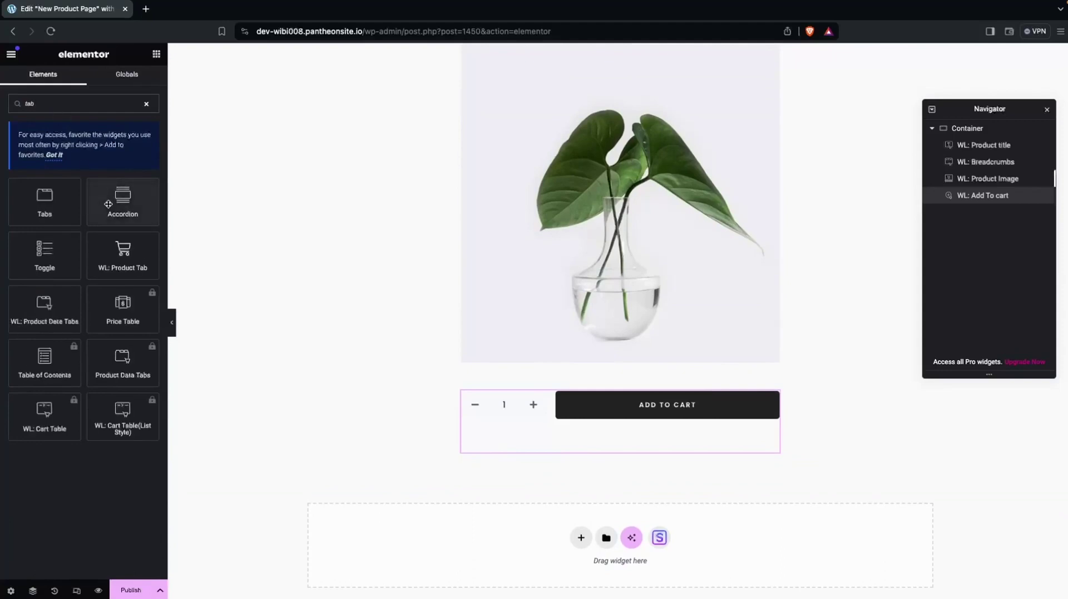
left_click_drag(124, 263, 572, 447)
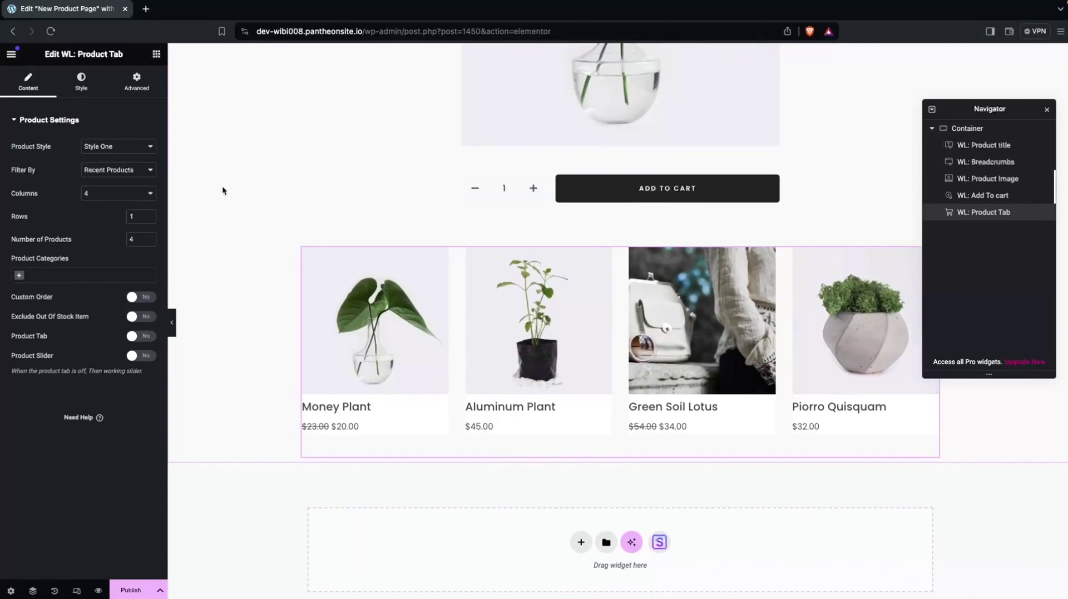
left_click(156, 54)
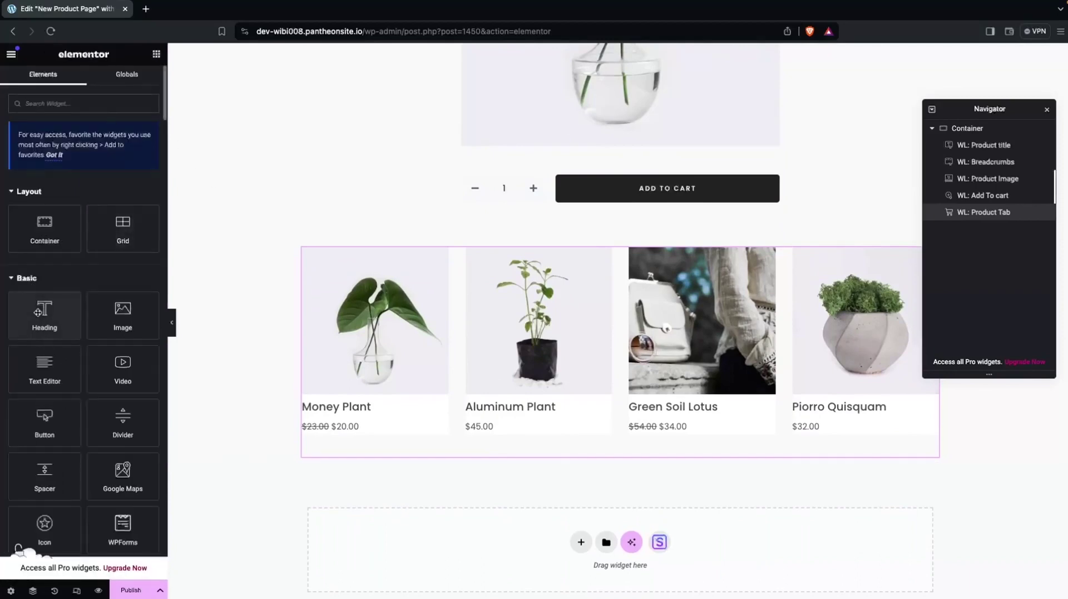
- Place a Heading widget above the product grid and make its text black
left_click_drag(38, 312, 449, 251)
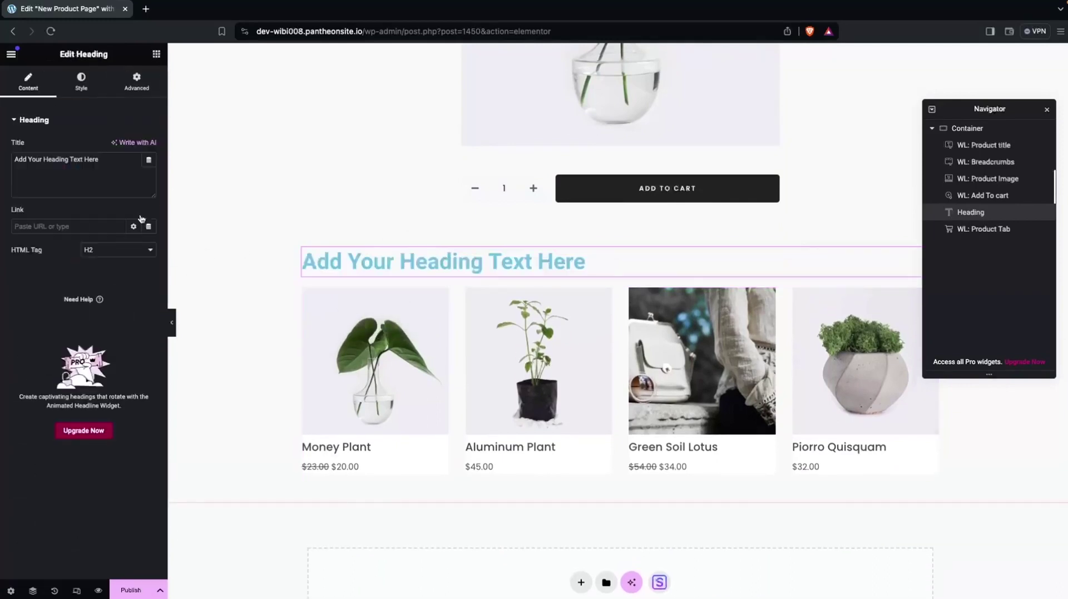
left_click(82, 82)
left_click(118, 146)
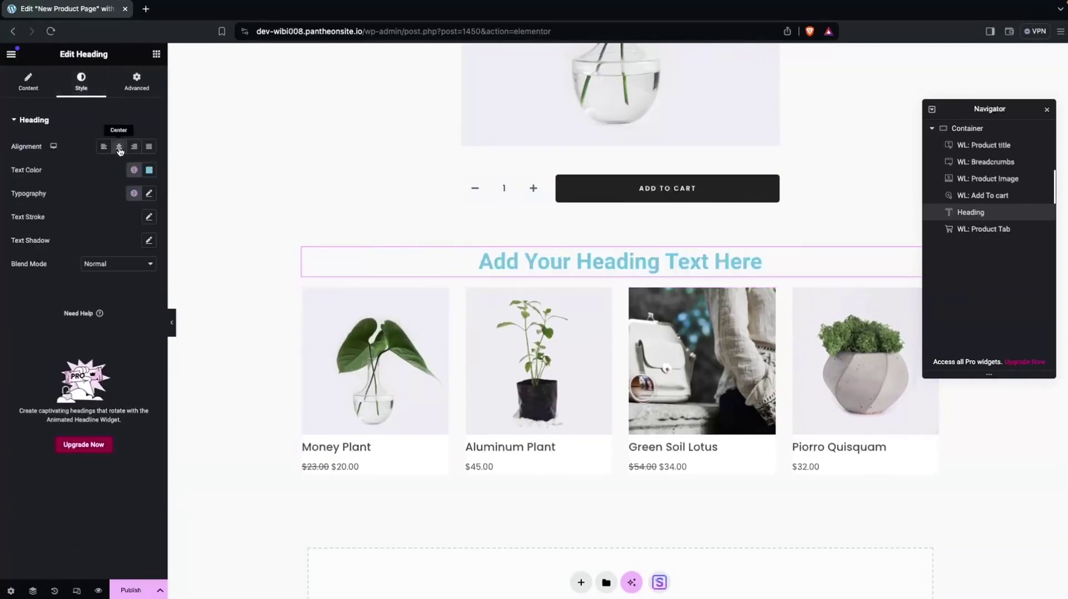
left_click(149, 170)
left_click_drag(121, 245, 75, 300)
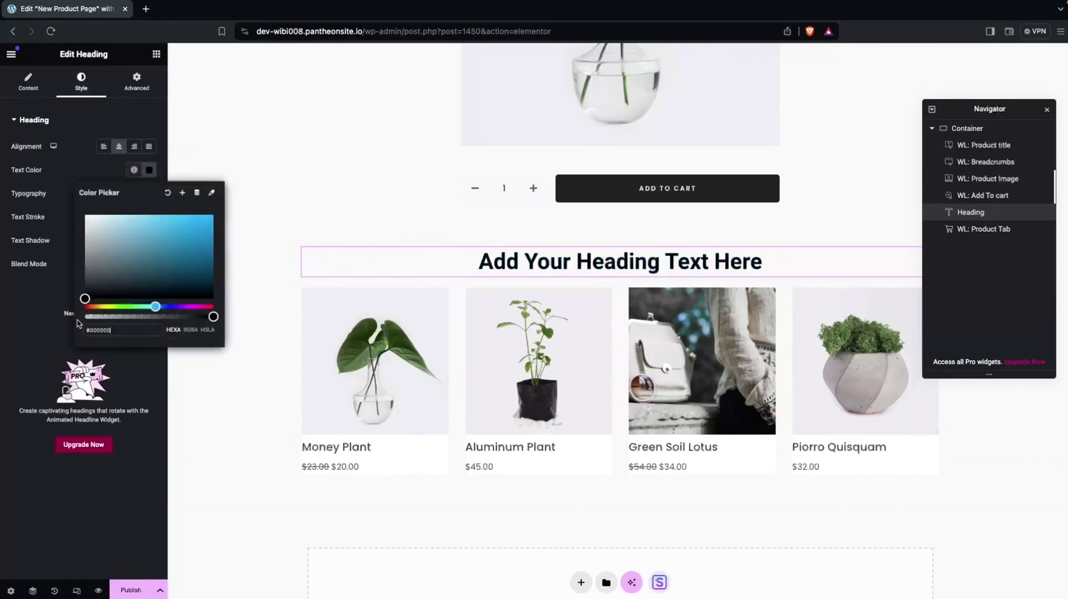
left_click(67, 167)
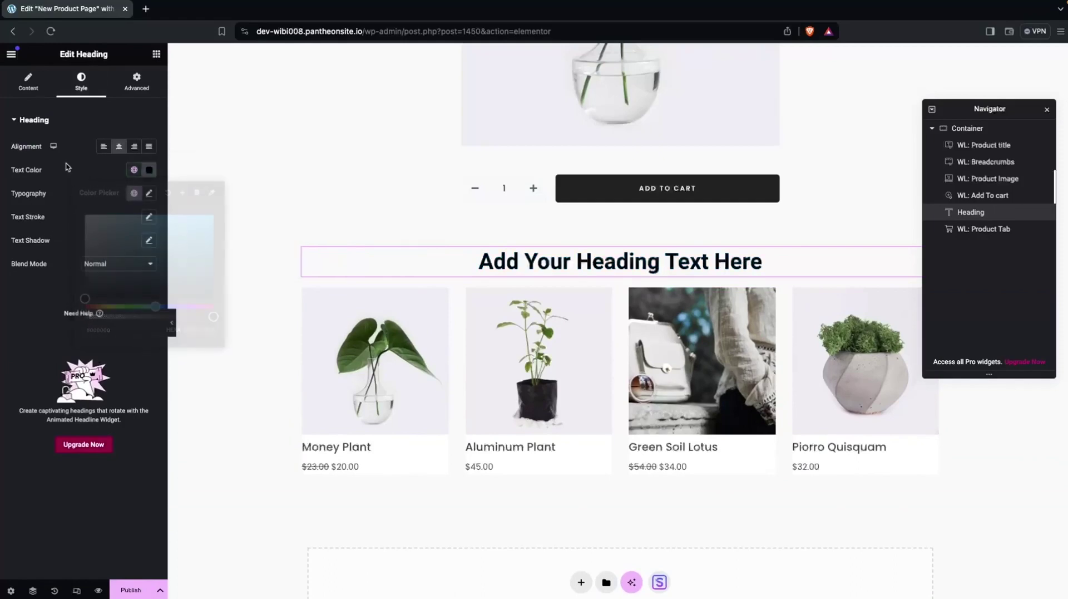
left_click(133, 170)
left_click(134, 169)
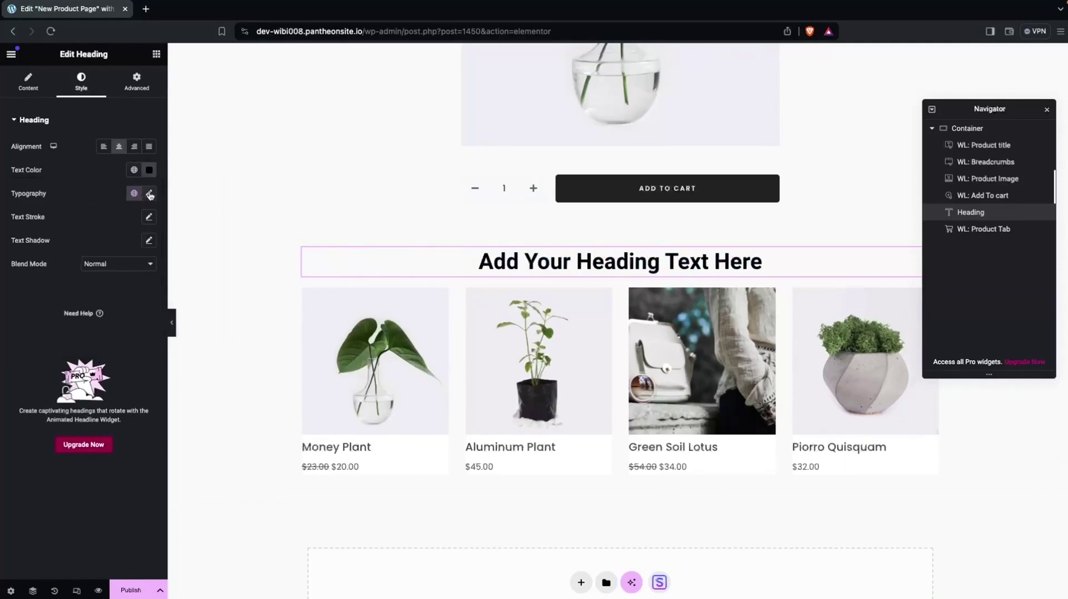
- Set the heading's font size to 30, left-align it, and change its text to 'Recent Products'
left_click(148, 193)
left_click_drag(21, 281, 40, 282)
left_click_drag(35, 284, 35, 285)
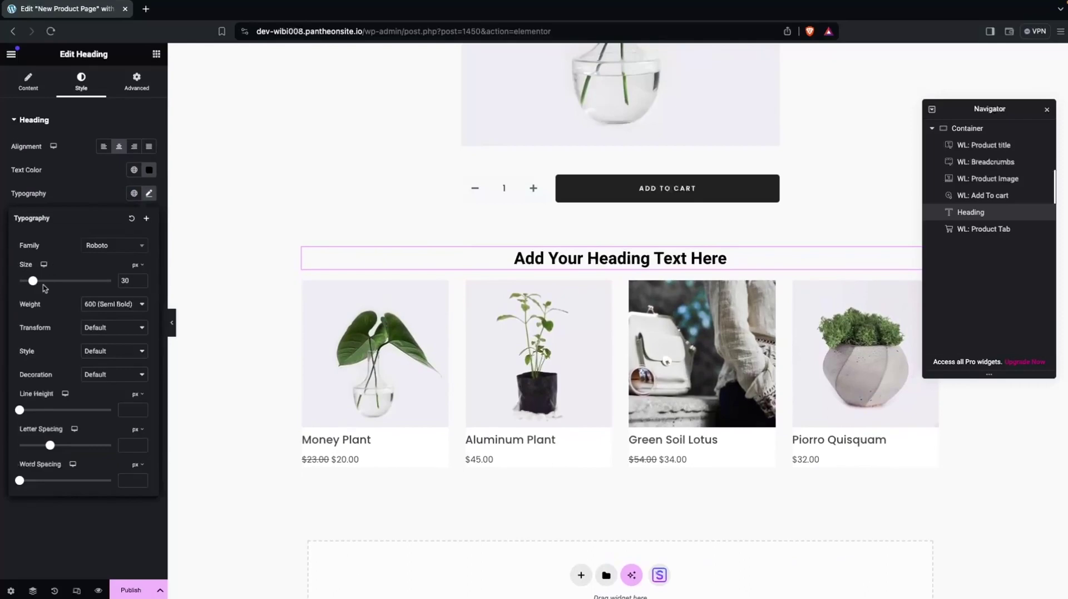
left_click(103, 146)
left_click(27, 82)
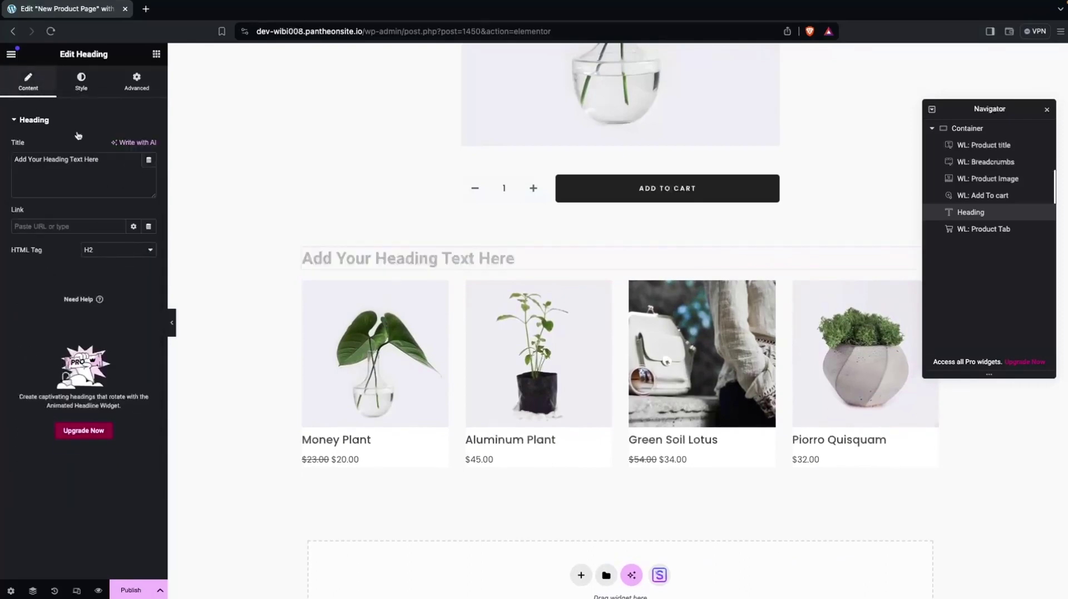
triple_click(121, 161)
type("Recent Products")
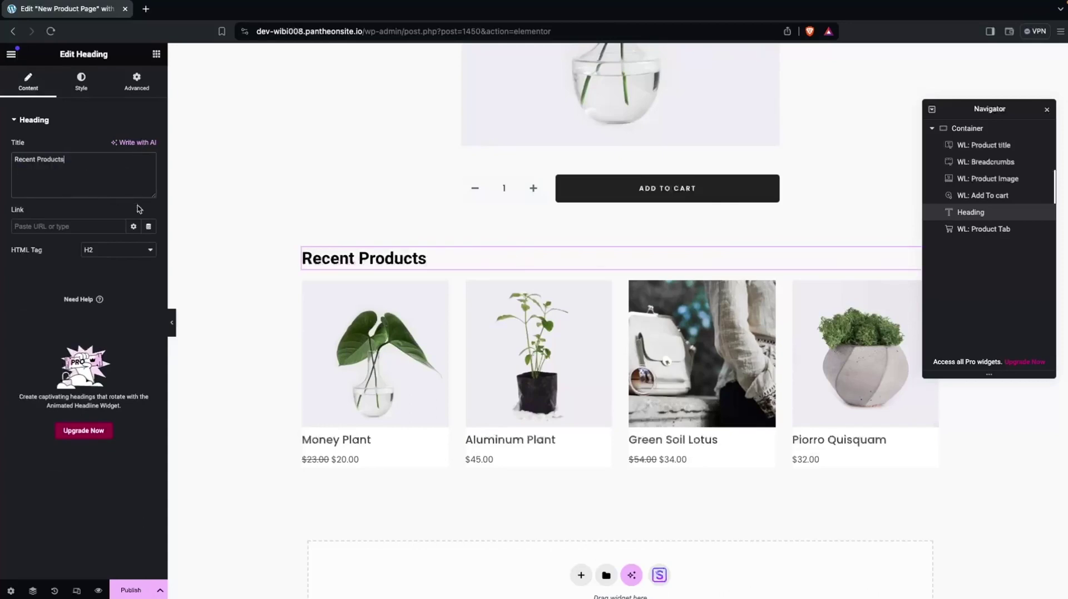
scroll(233, 179, "down", 1)
scroll(232, 179, "up", 1)
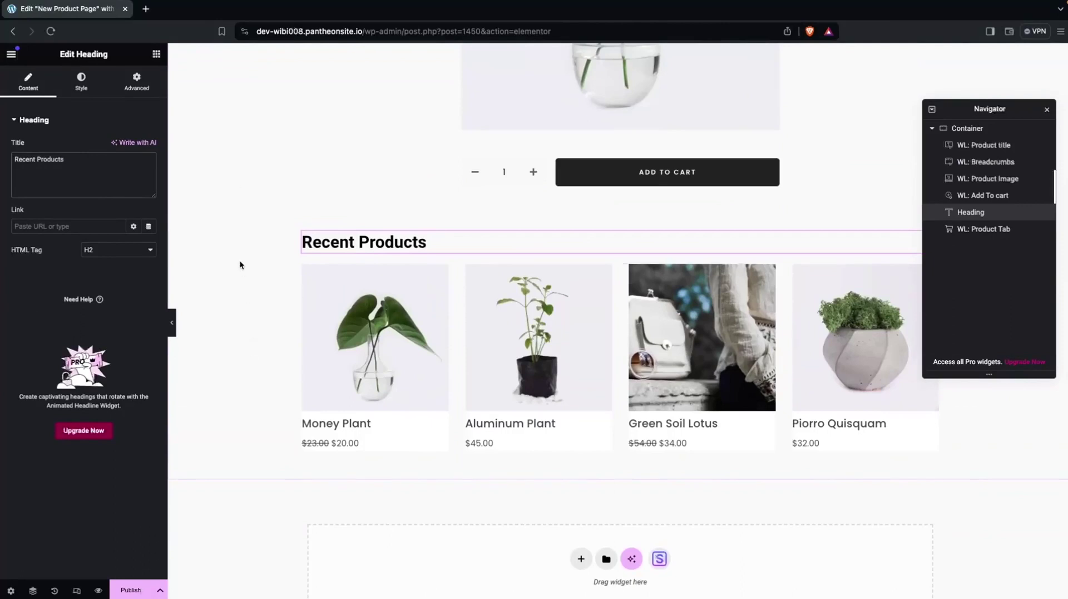
- Select the product grid and set its Product Style to Style One
left_click(426, 298)
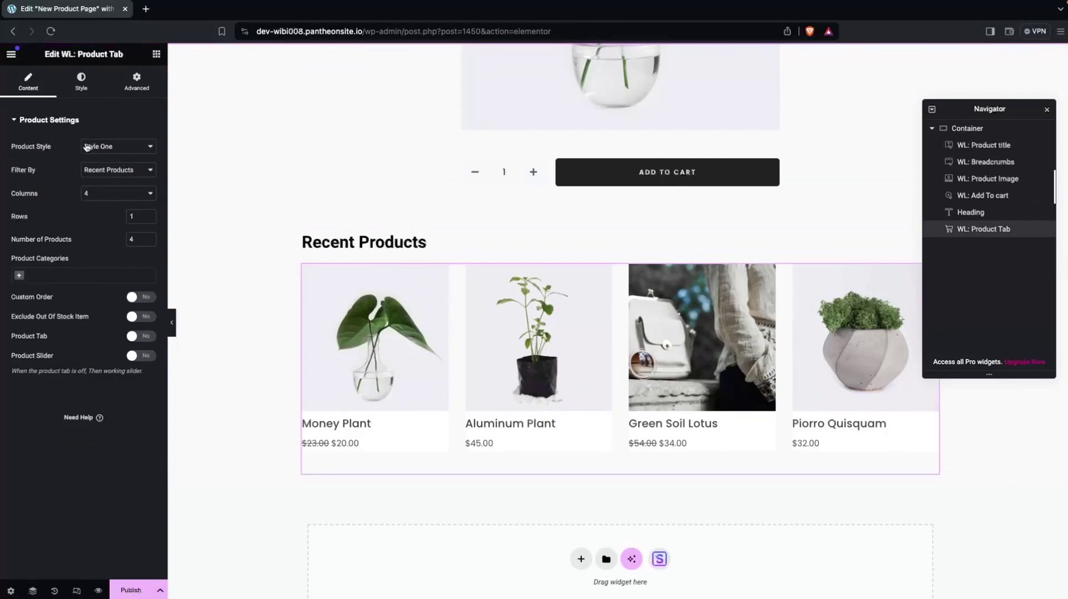
left_click(145, 146)
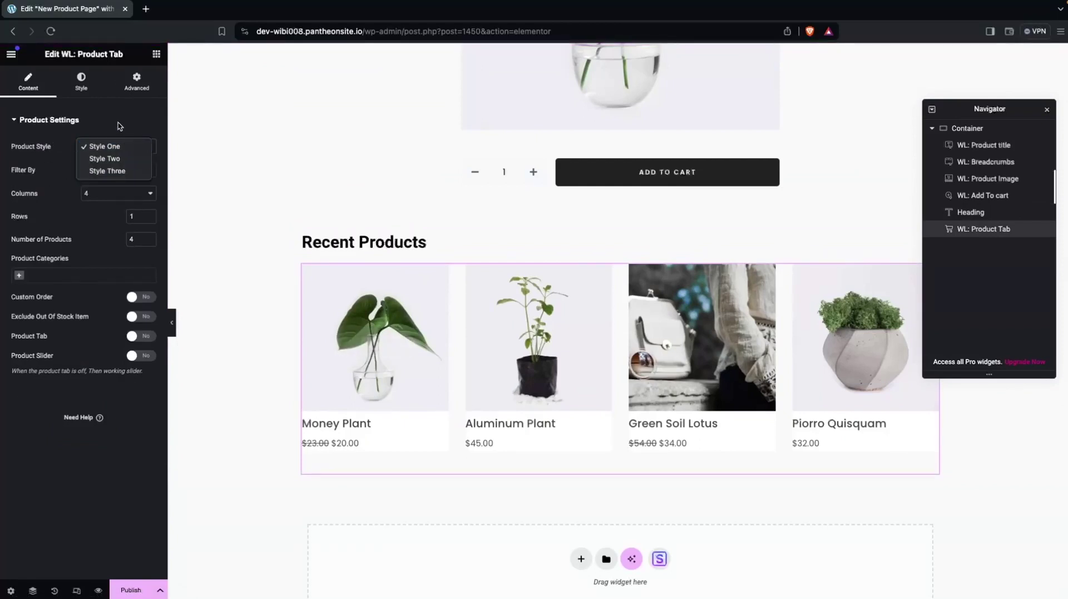
left_click(129, 174)
left_click(143, 147)
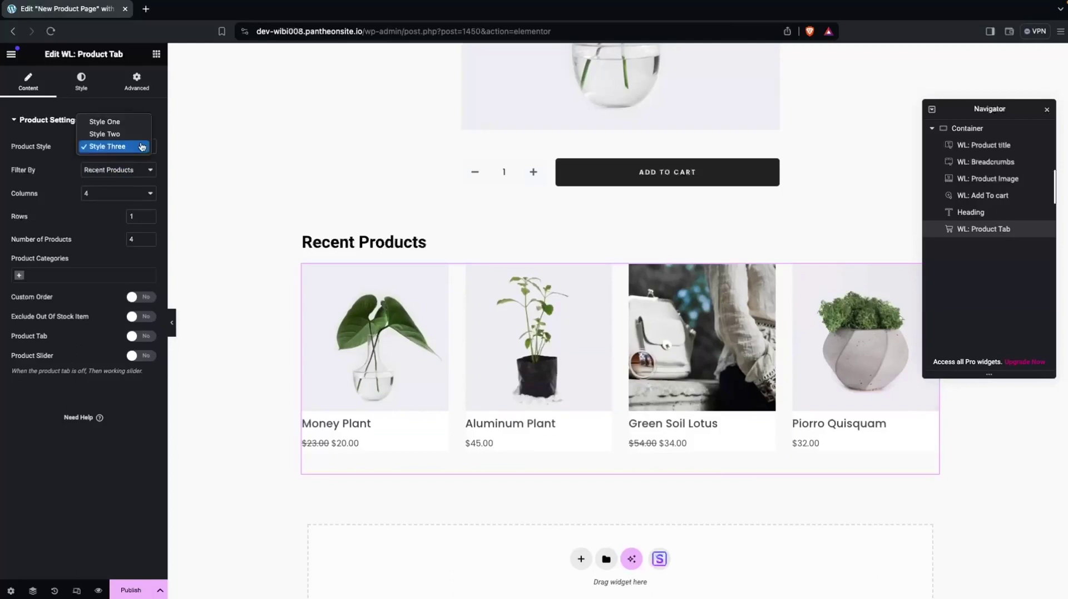
left_click(129, 134)
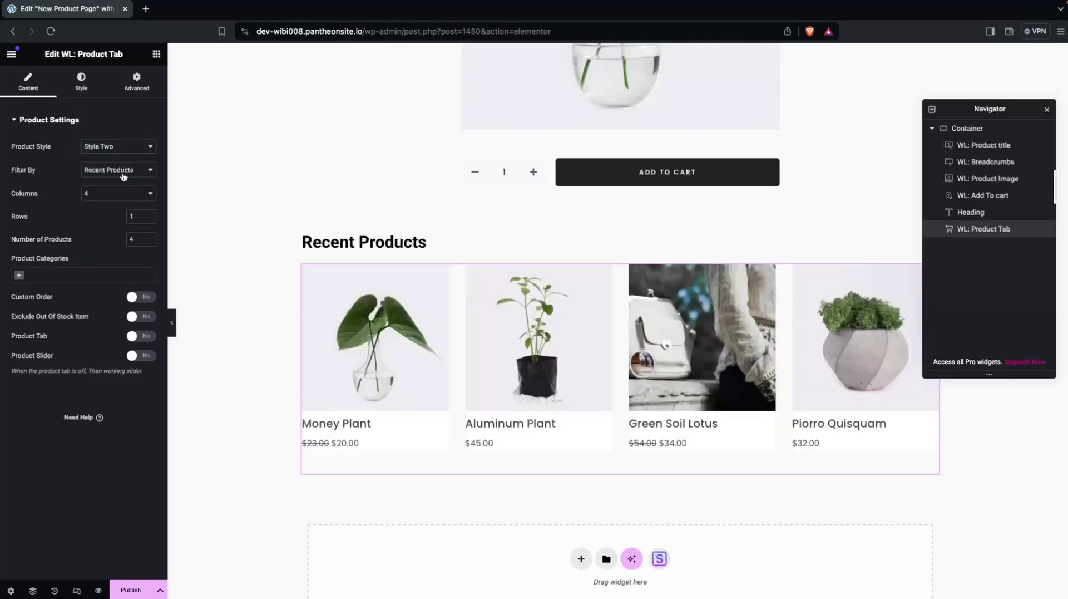
left_click(150, 150)
left_click(136, 136)
- Keep the Recent Products filter and 4 columns, and switch Product Slider on
left_click(116, 171)
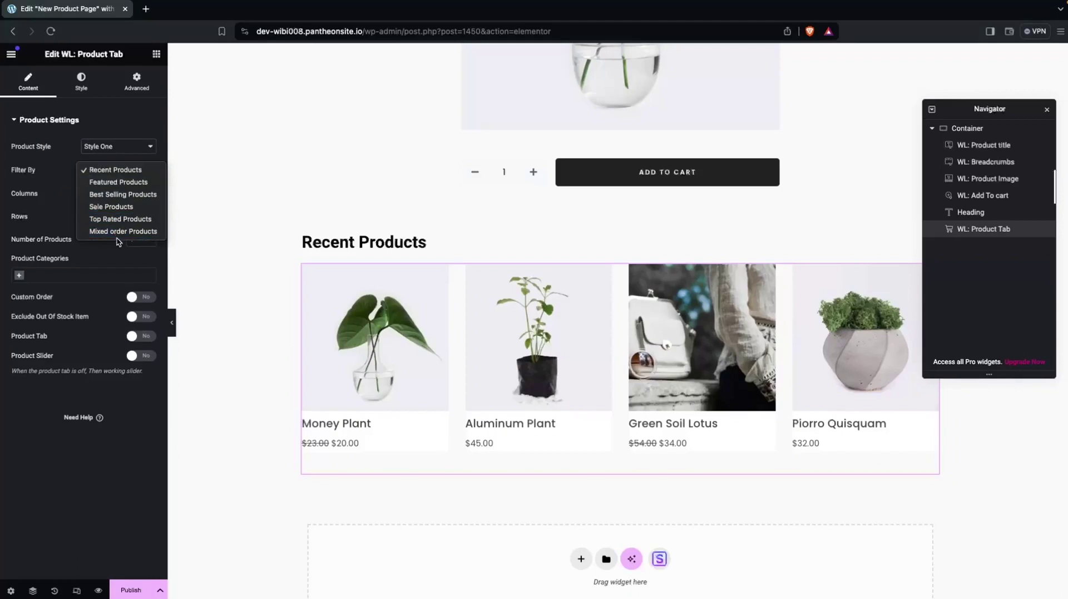
left_click(54, 193)
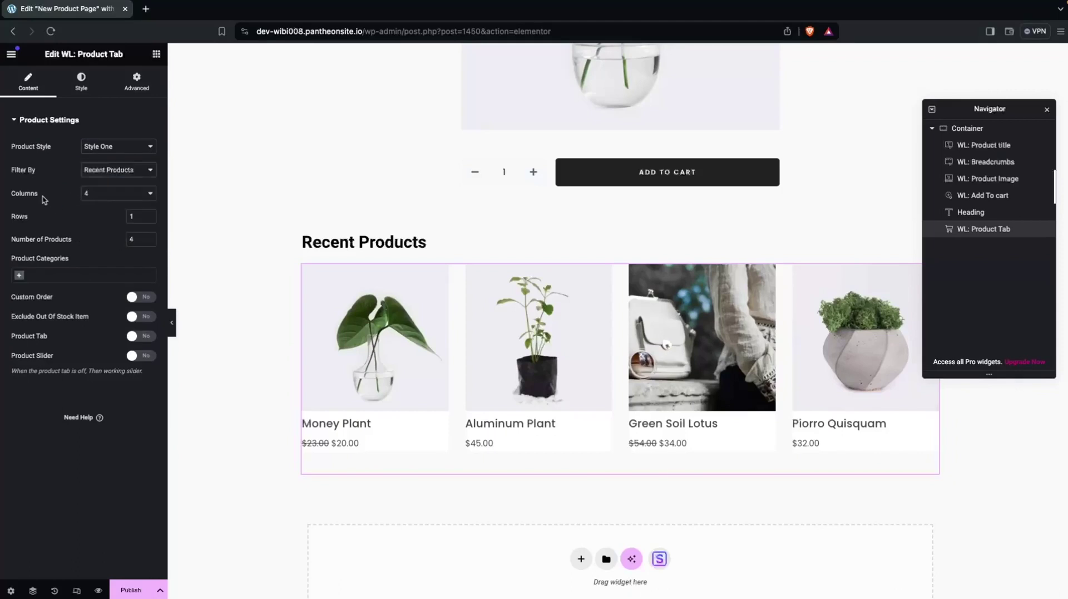
left_click(106, 194)
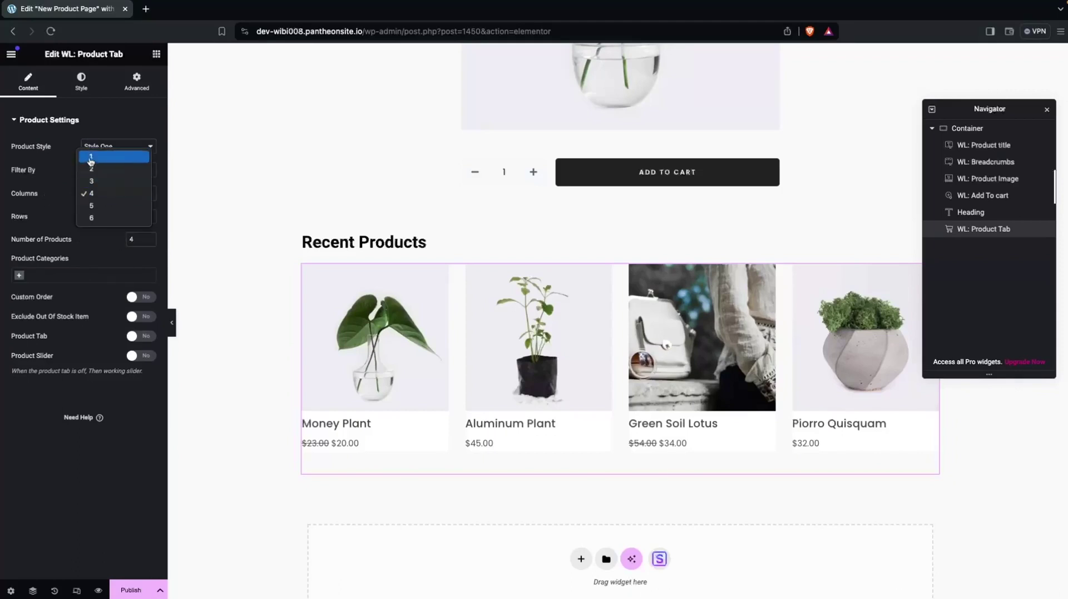
left_click(58, 215)
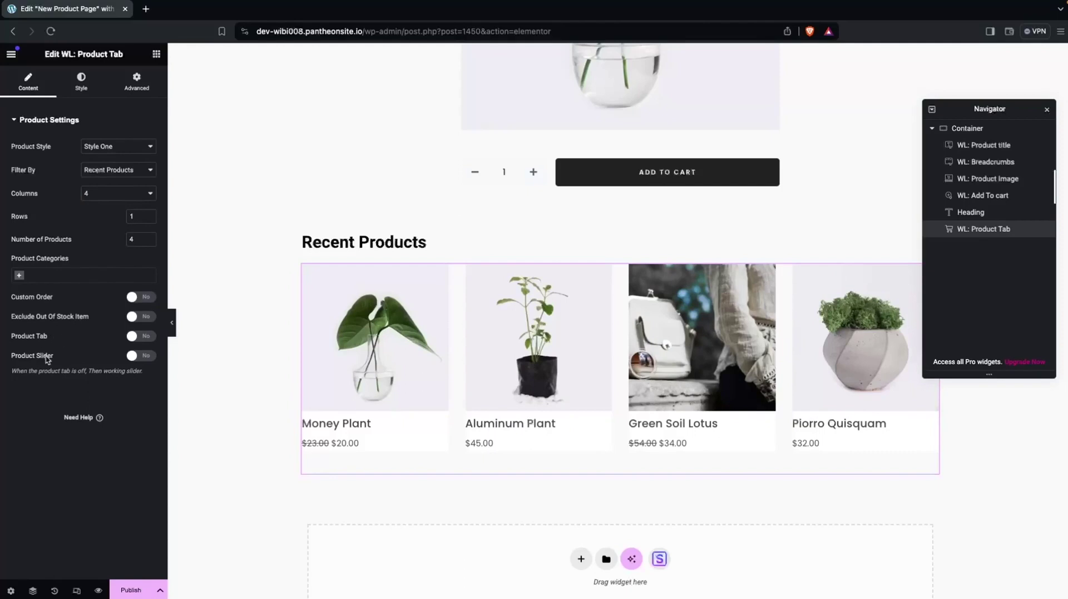
left_click(133, 356)
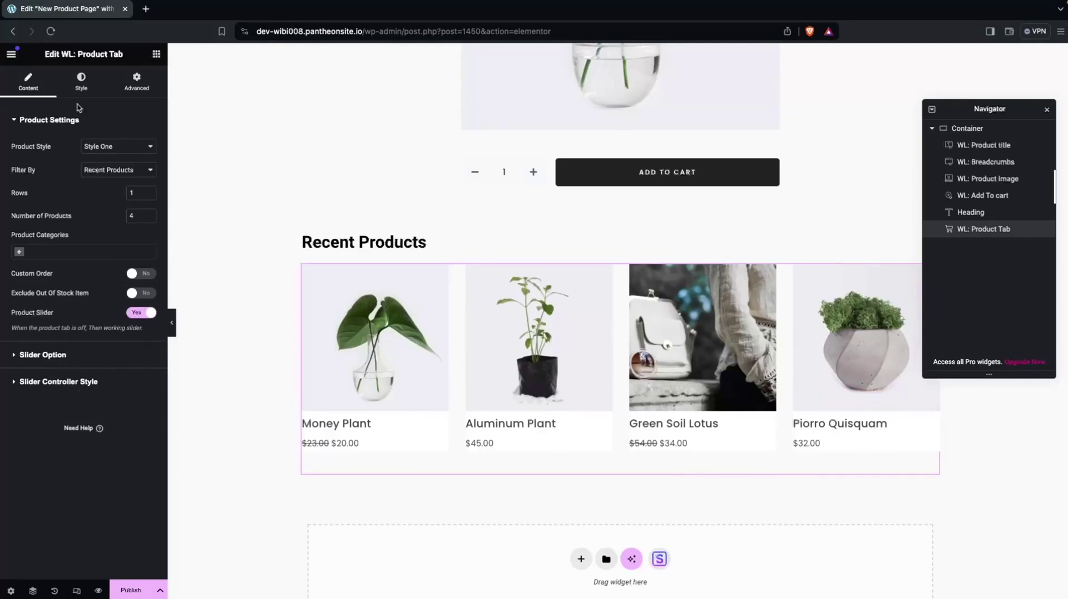
left_click(82, 83)
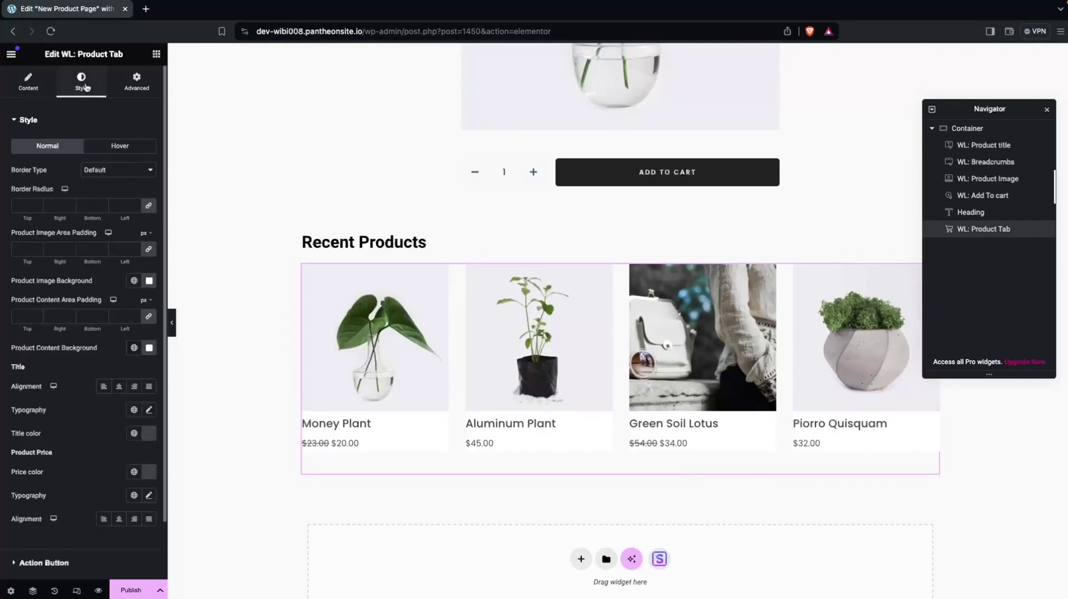
left_click(20, 119)
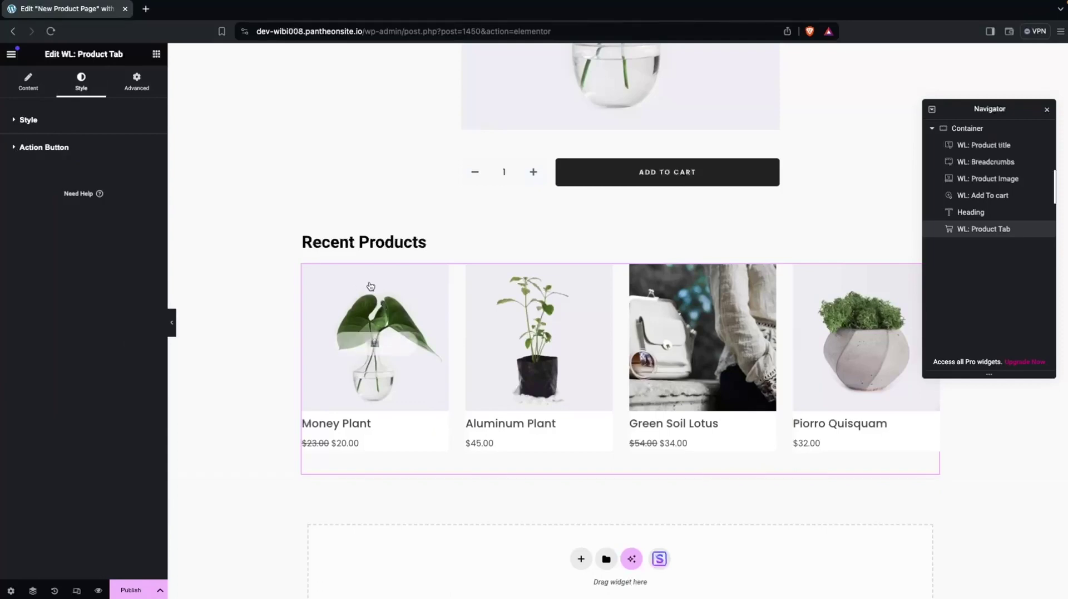
scroll(370, 286, "up", 7)
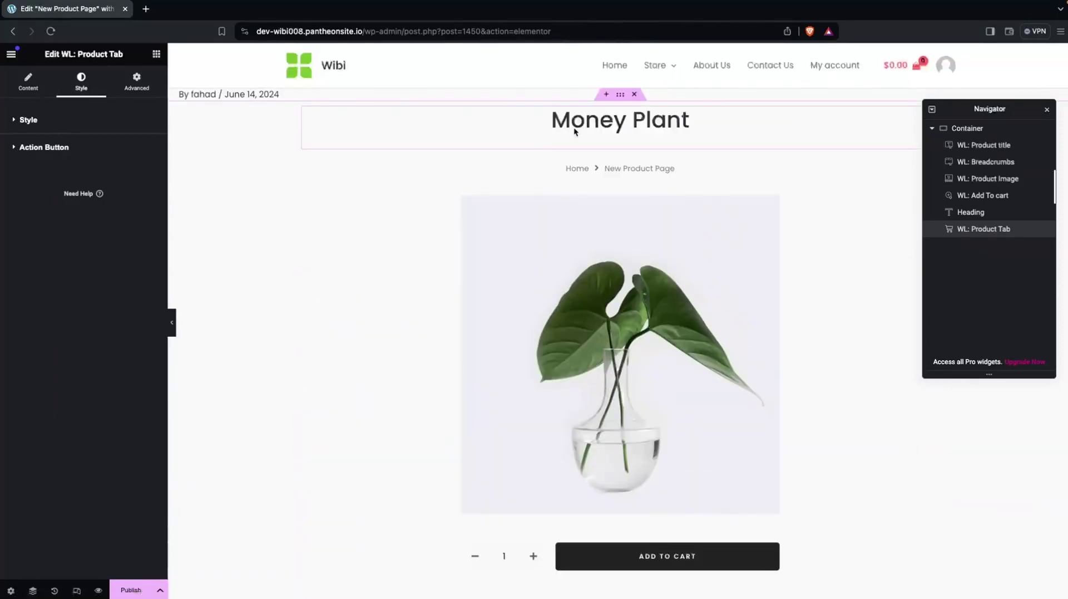
- Give the page's main container 100 px top and bottom padding
left_click(620, 97)
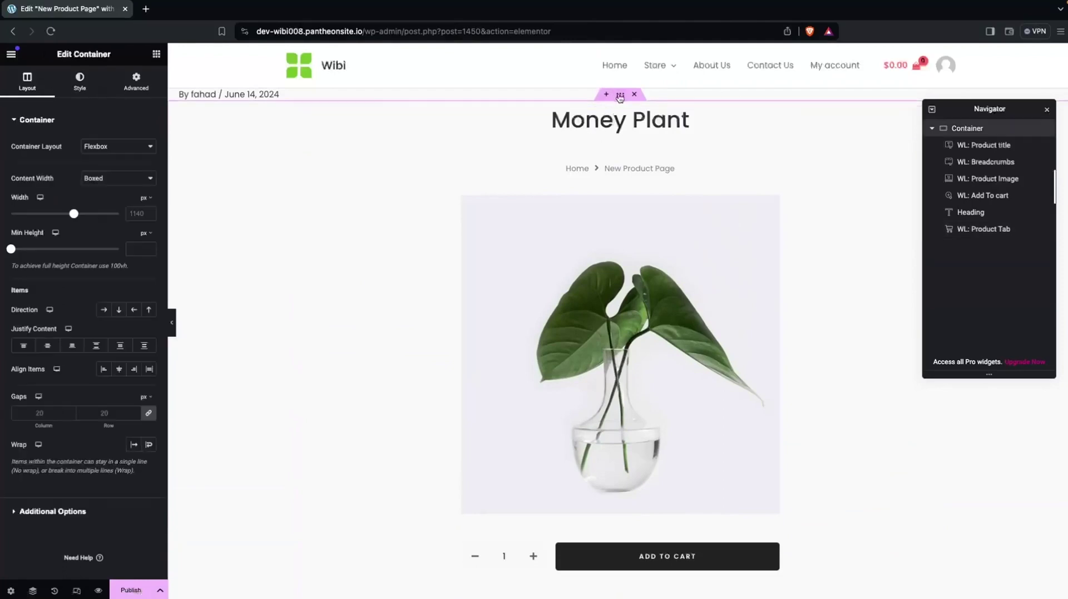
left_click(134, 91)
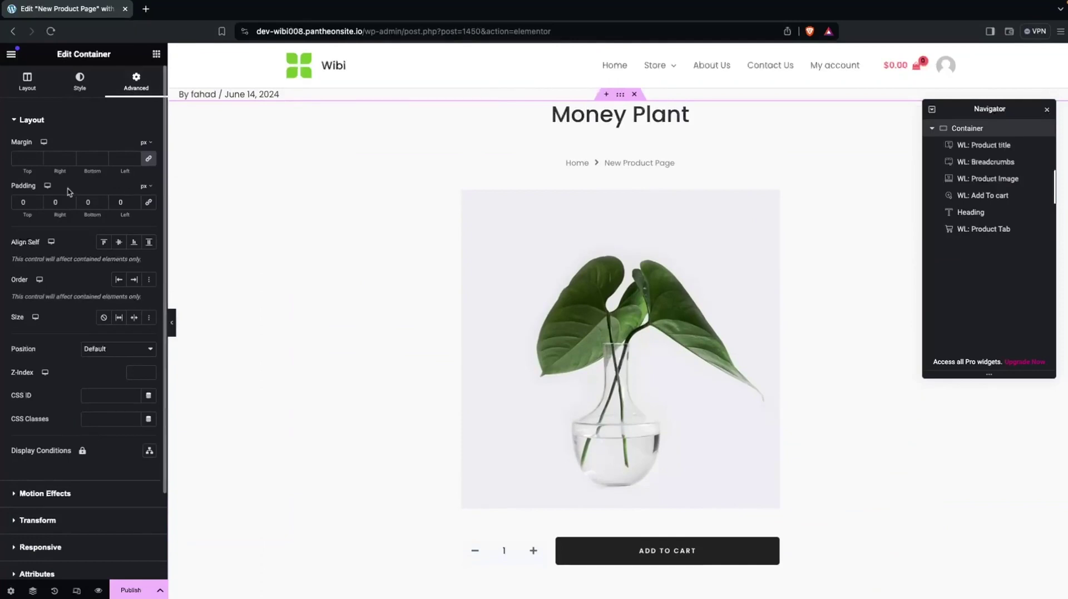
left_click(17, 209)
type("7")
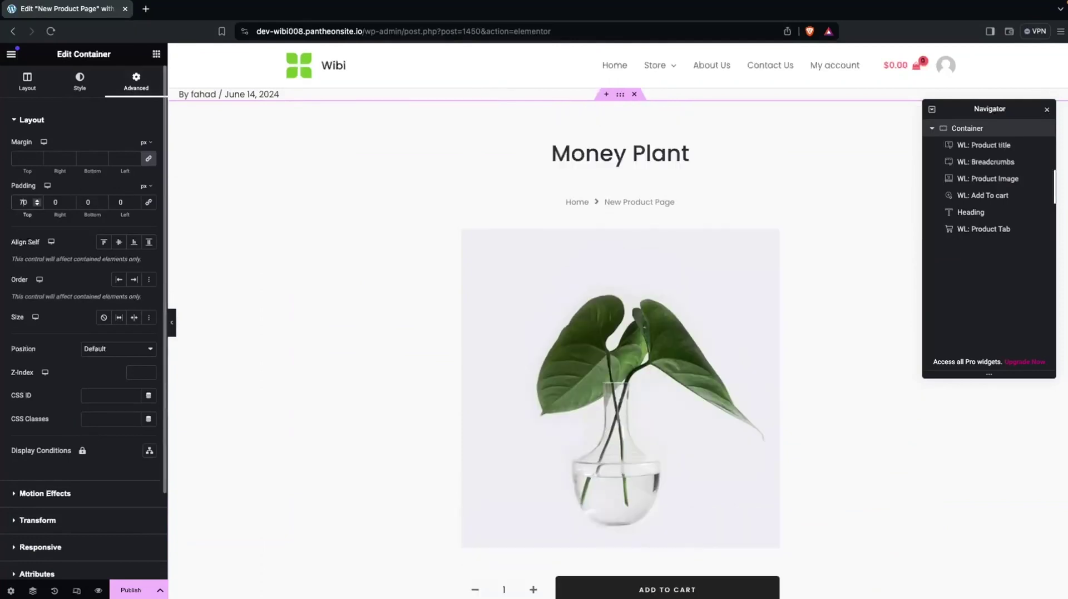
key("BackSpace")
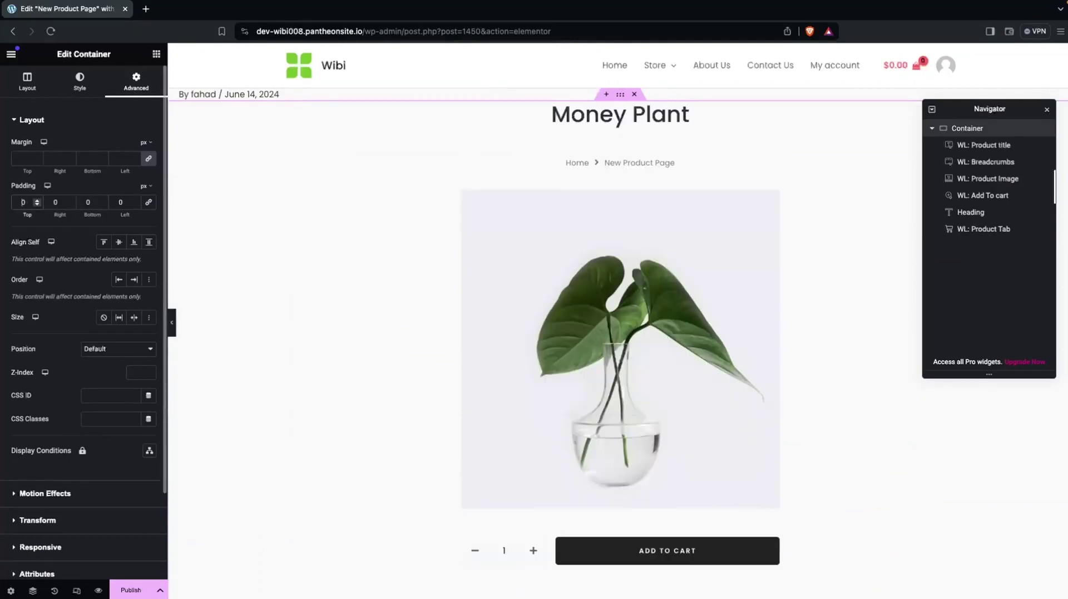
type("100")
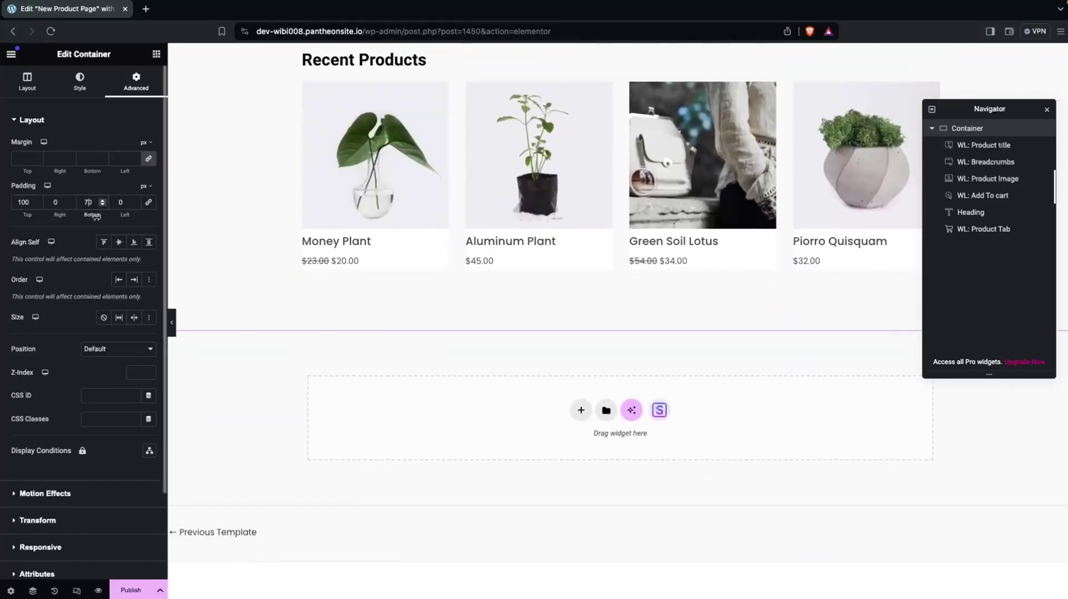
key("BackSpace")
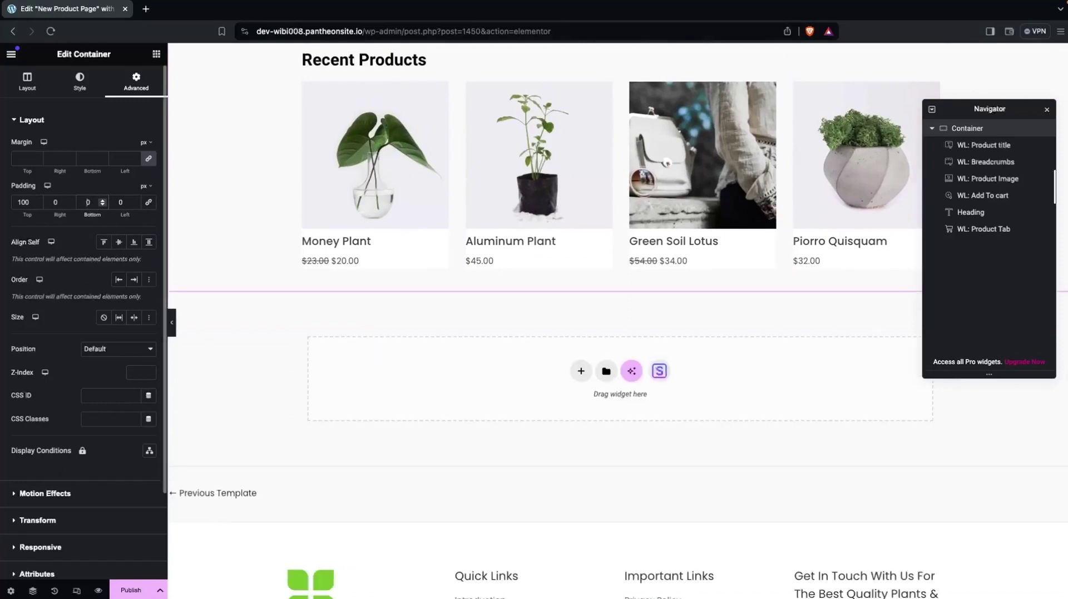
type("100")
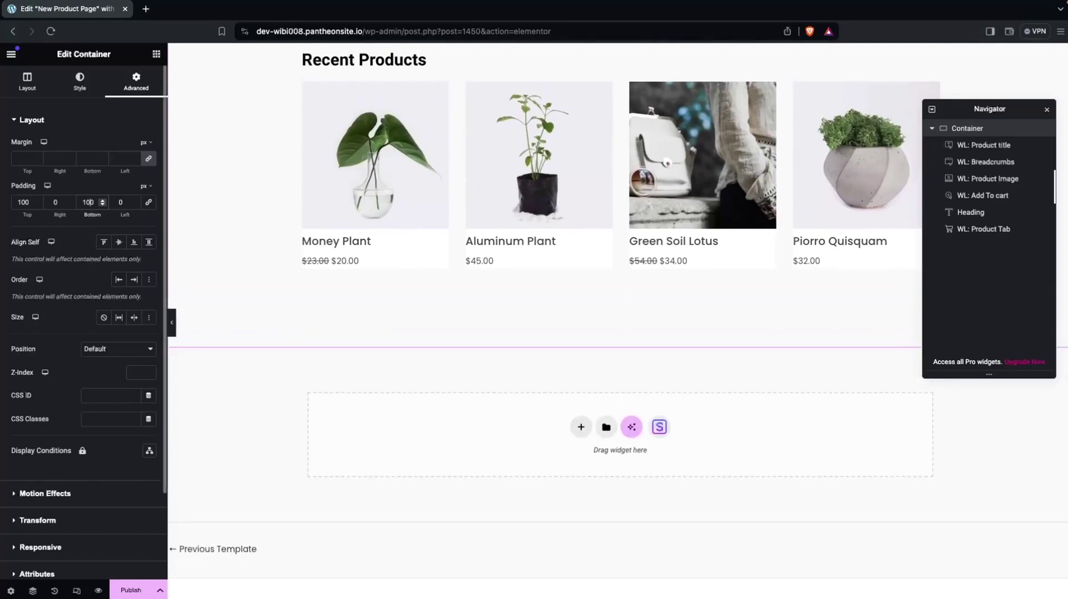
- Publish the template and exit Elementor to its WordPress edit page
left_click(130, 591)
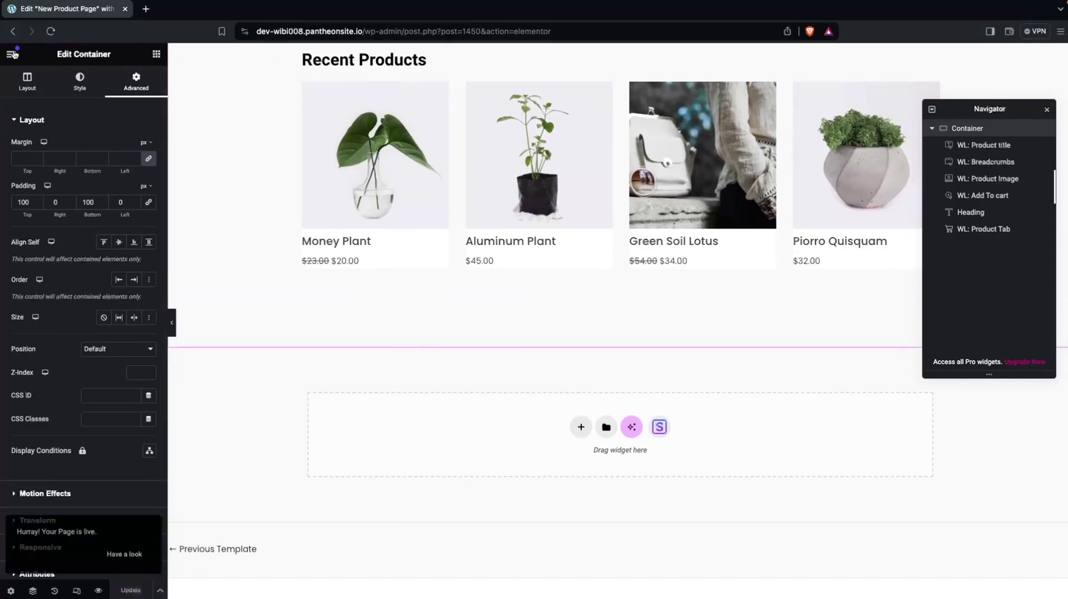
left_click(13, 54)
left_click(34, 291)
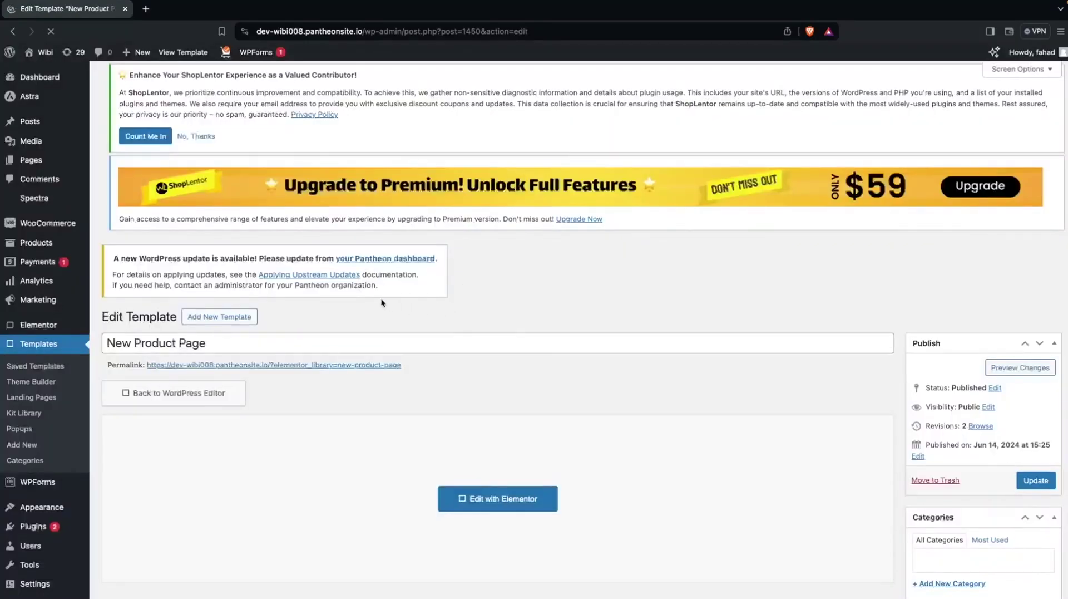
- Under ShopLentor's WooCommerce Template settings, choose New Product Page (page) as Single Product Template and save
scroll(54, 472, "down", 1)
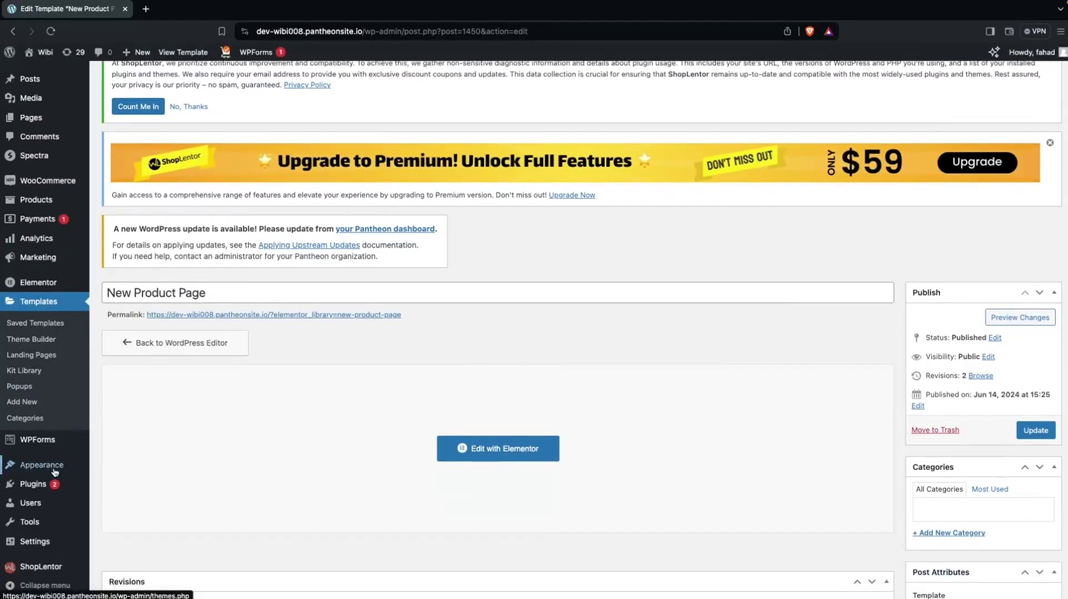
left_click(66, 566)
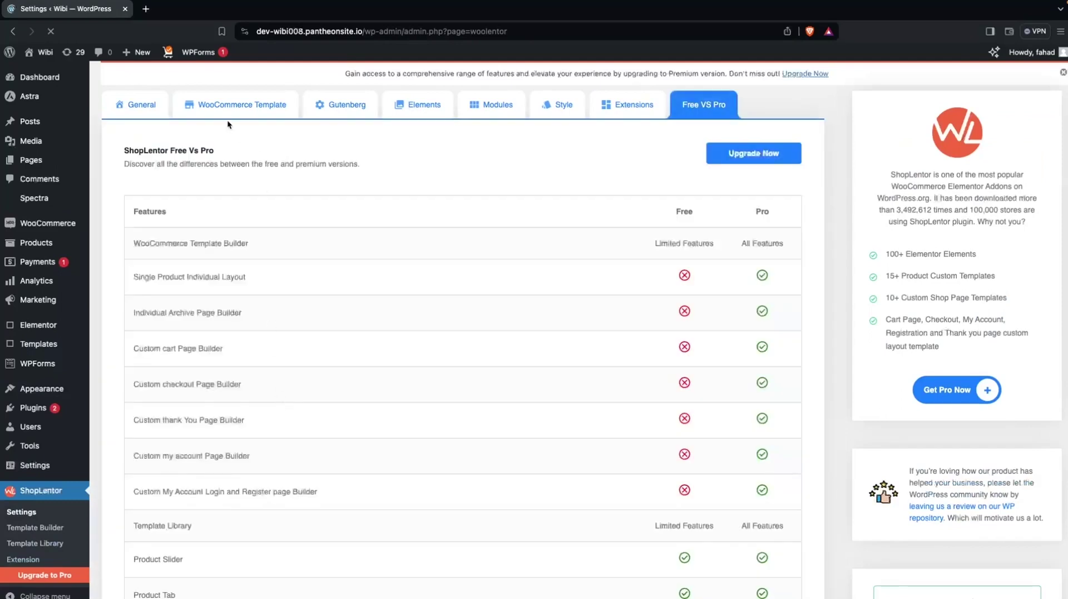
left_click(253, 104)
scroll(291, 232, "down", 2)
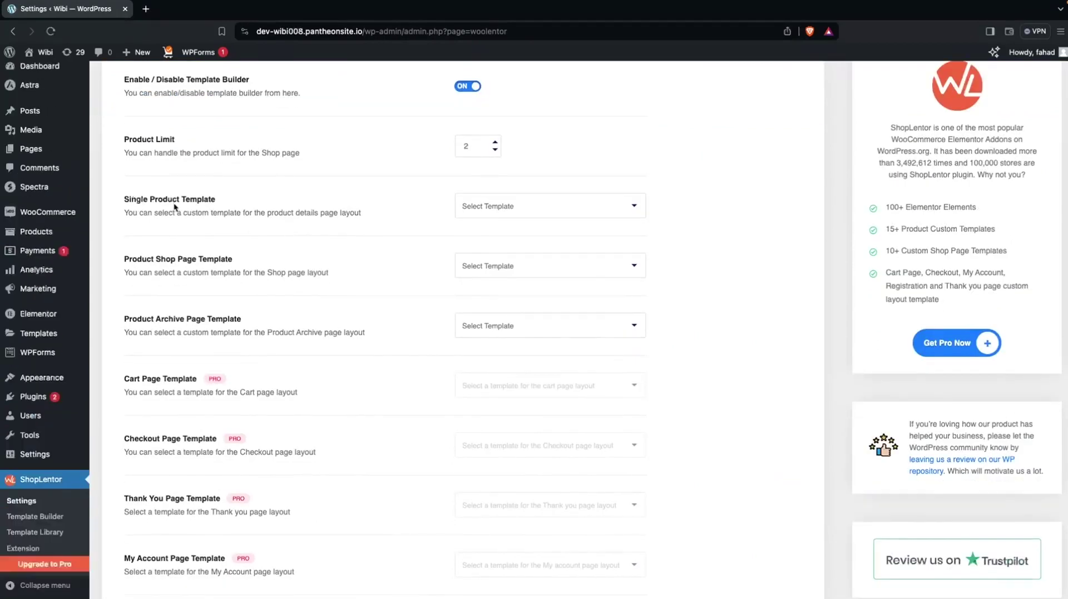
left_click(563, 209)
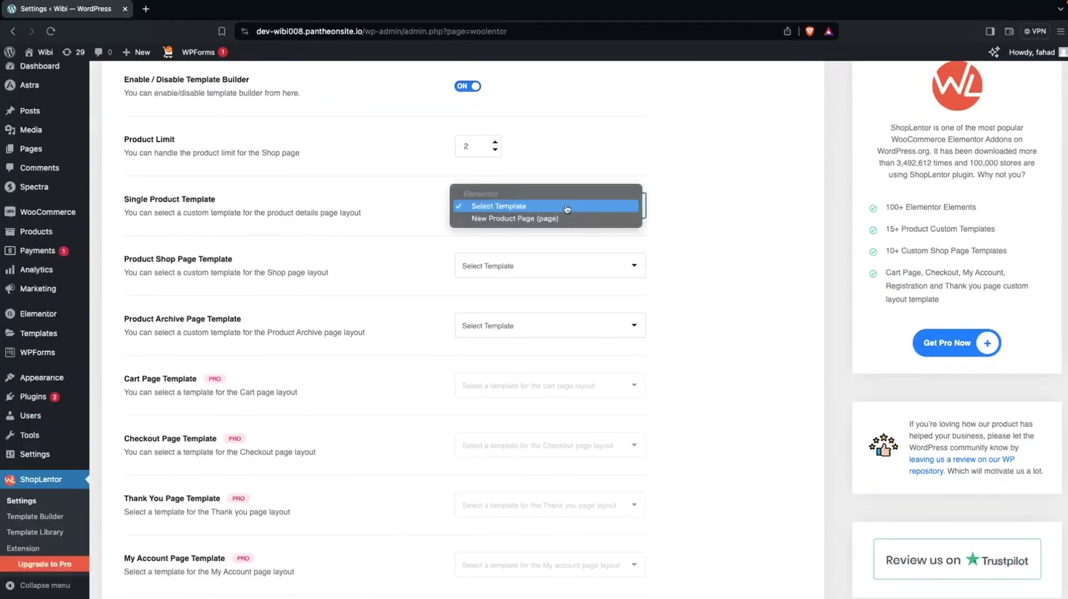
left_click(538, 223)
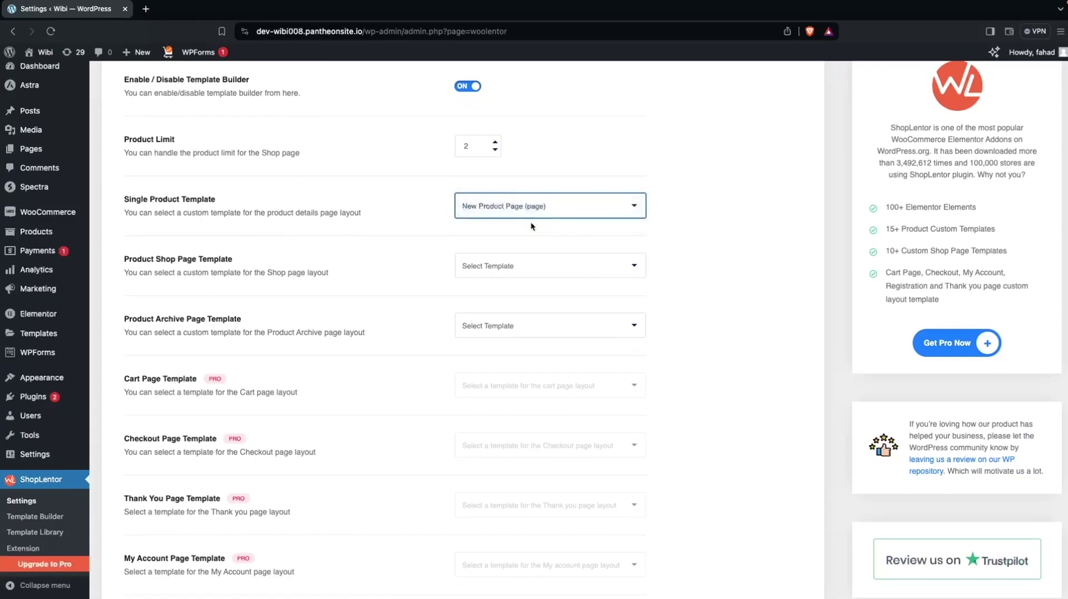
scroll(395, 276, "down", 5)
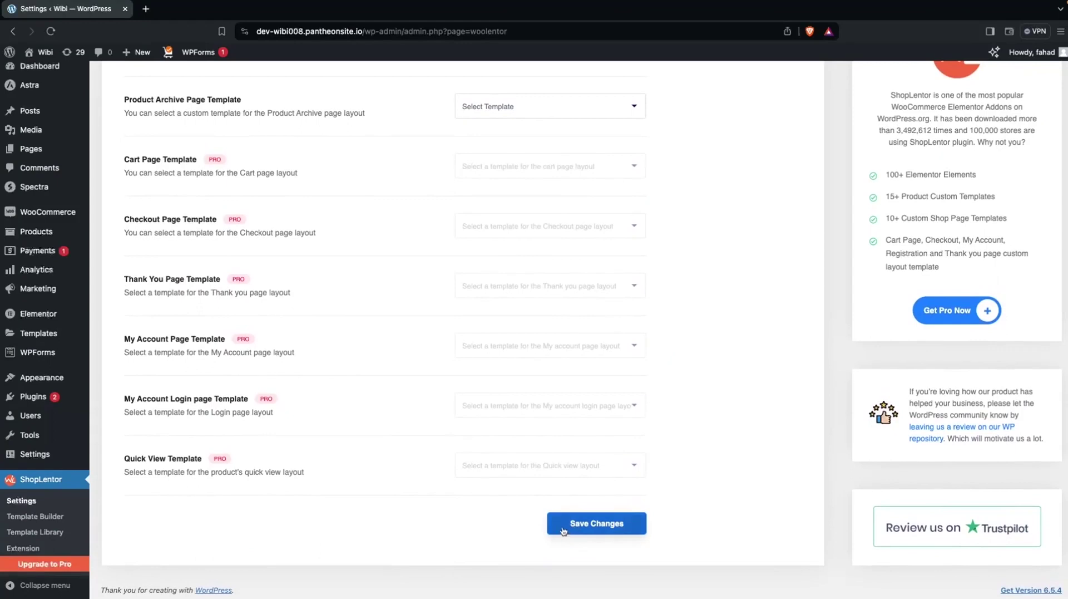
left_click(573, 527)
scroll(291, 314, "up", 5)
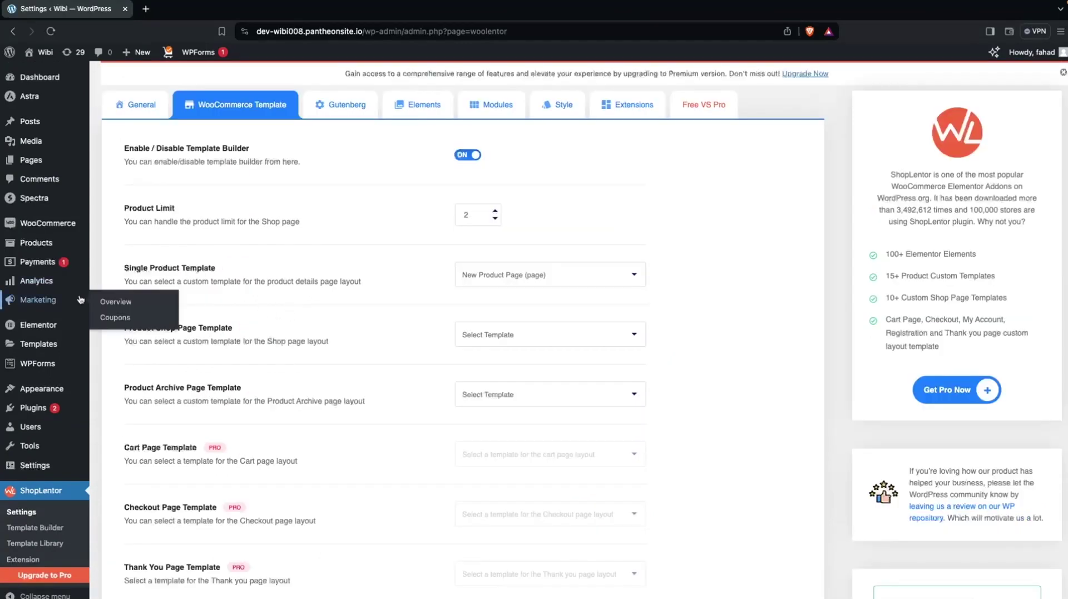
- View the Money Plant product from All Products and scroll through its new template layout
left_click(58, 245)
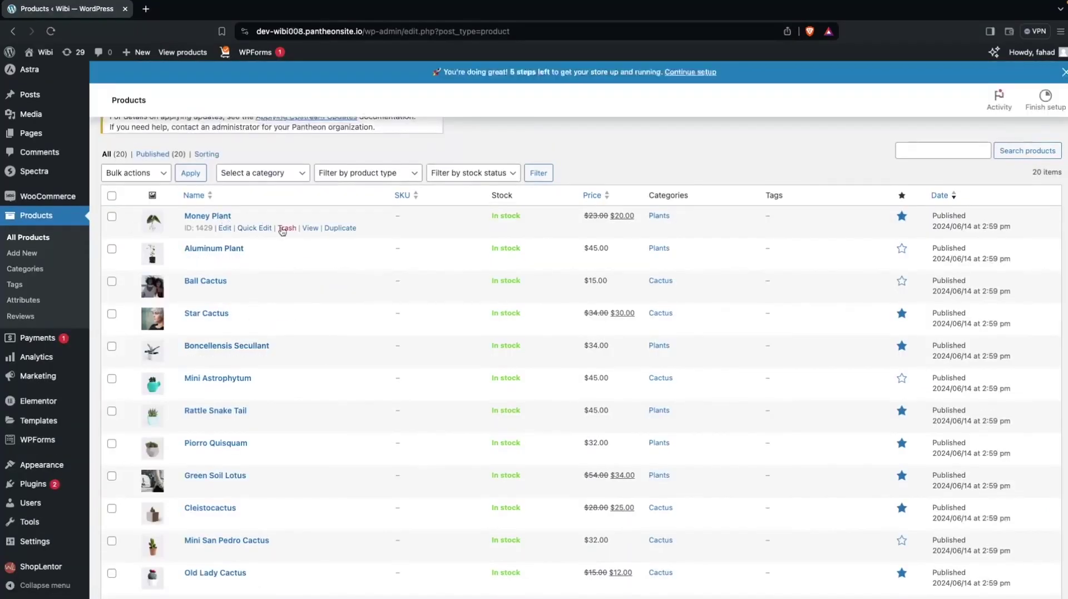
left_click(310, 228)
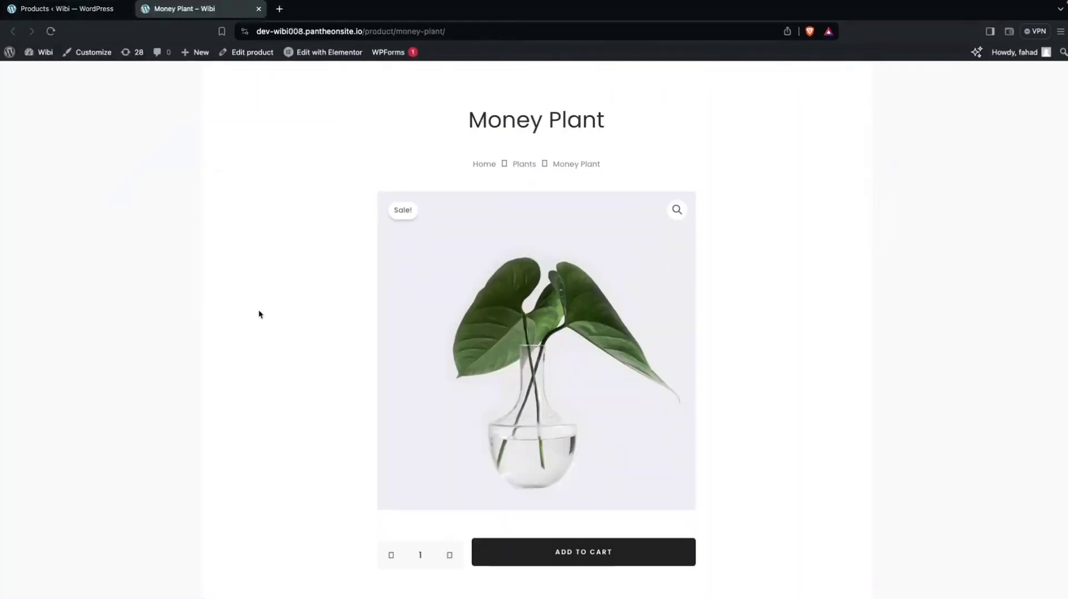
scroll(259, 315, "down", 3)
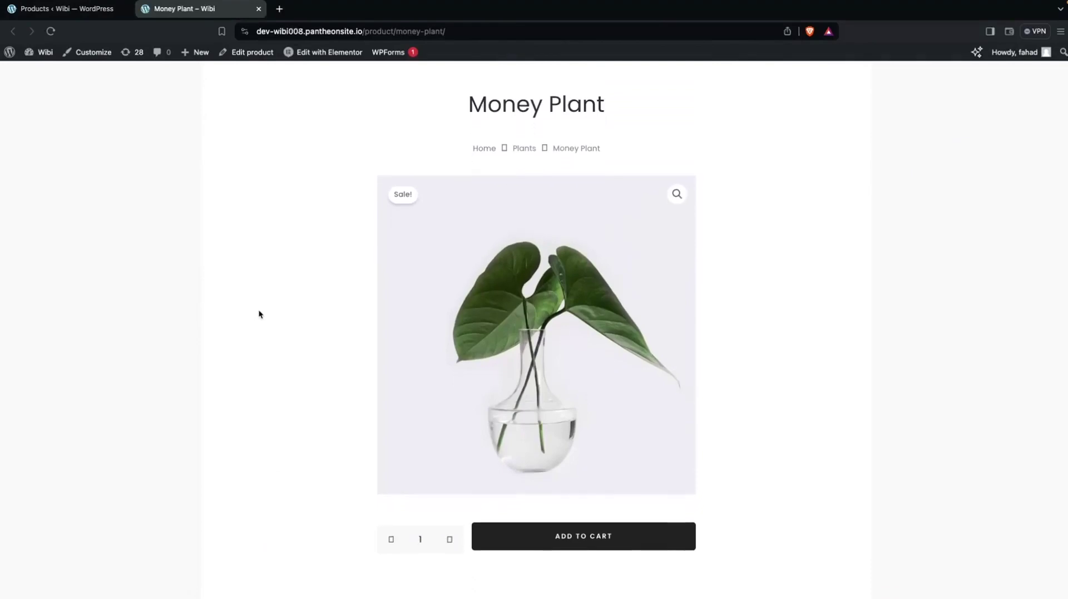
scroll(258, 311, "down", 3)
scroll(259, 310, "up", 5)
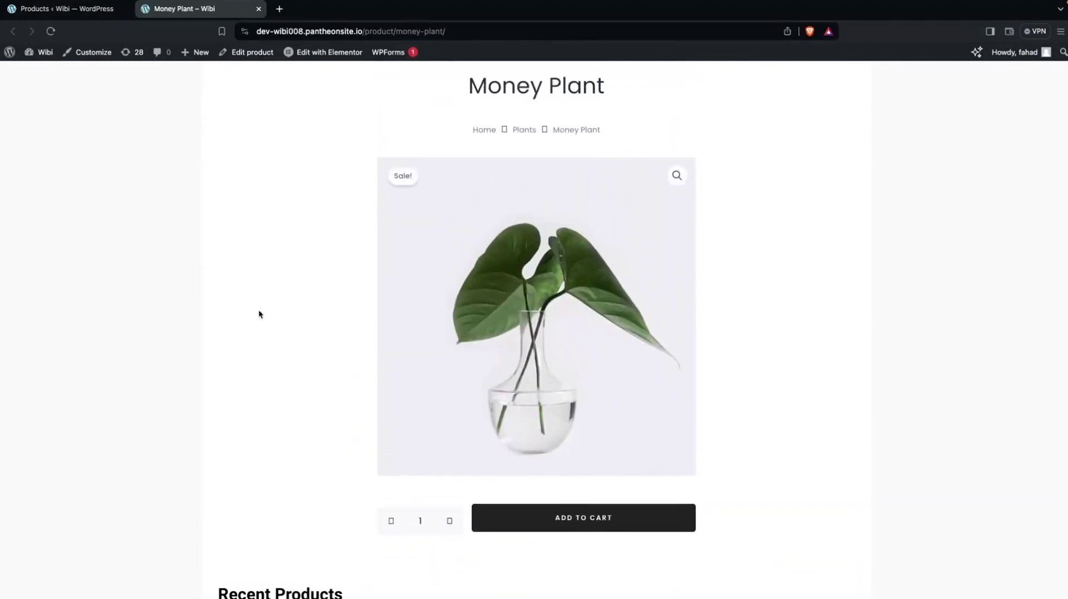